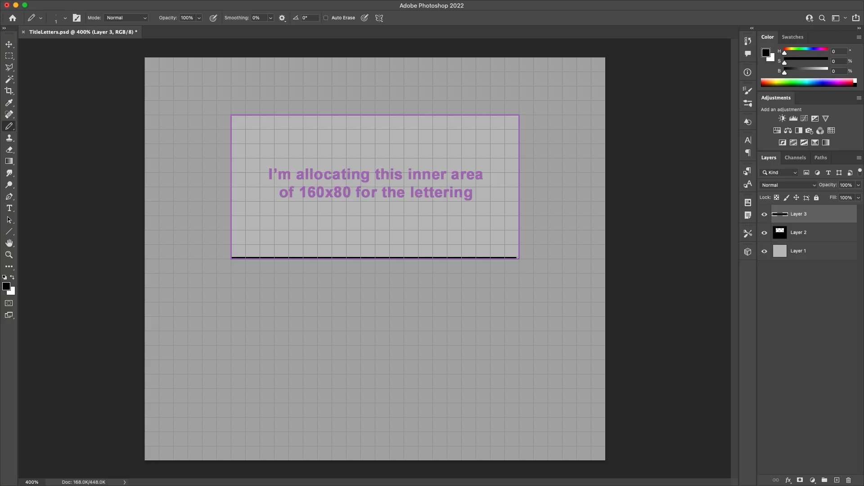
# - Fill a thin, centred selection with black along the lettering area's upper edge, shorter than the existing base line
pyautogui.press('m')
pyautogui.moveTo(273, 113); pyautogui.dragTo(394, 116)
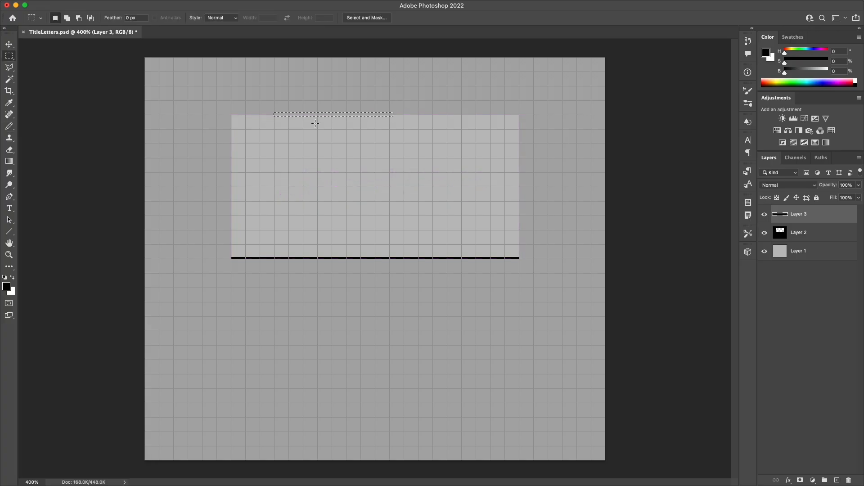
pyautogui.moveTo(275, 116); pyautogui.dragTo(490, 117)
pyautogui.press('Left')
pyautogui.press('Left')
pyautogui.press('Left')
pyautogui.press('Left')
pyautogui.hotkey('alt', 'BackSpace')
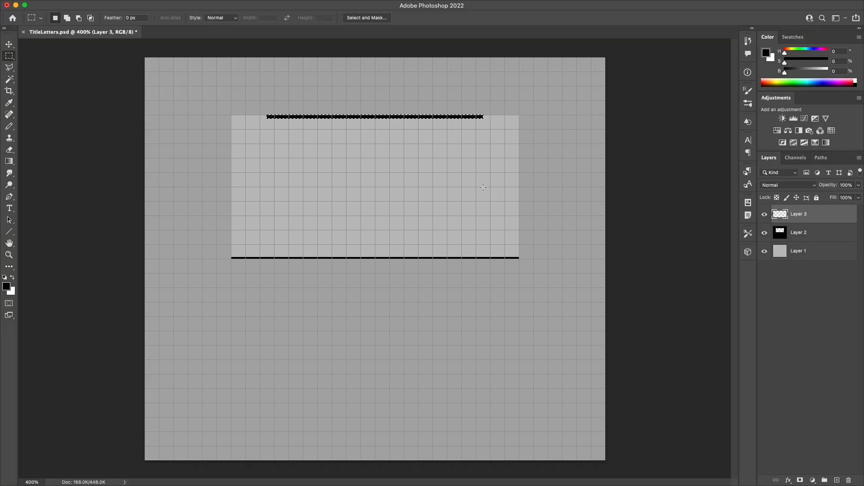
# - Clear the selection and erase the lower pixel row of the upper line to thin it
pyautogui.press('super+d')
pyautogui.press('e')
pyautogui.moveTo(399, 119); pyautogui.dragTo(267, 117)
# - On a new layer, pencil evenly spaced tick marks that divide the bottom and top lines into five equal parts each
pyautogui.press('b')
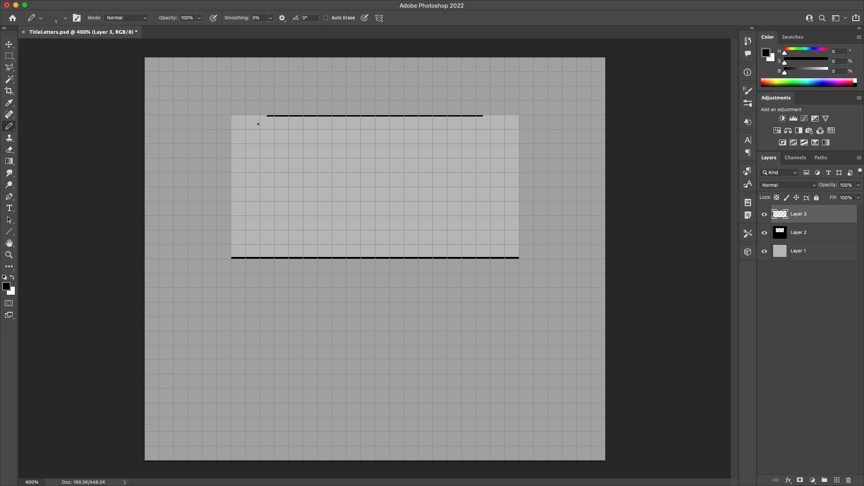
pyautogui.press('super+shift+alt+n')
pyautogui.click(232, 256)
pyautogui.click(290, 257)
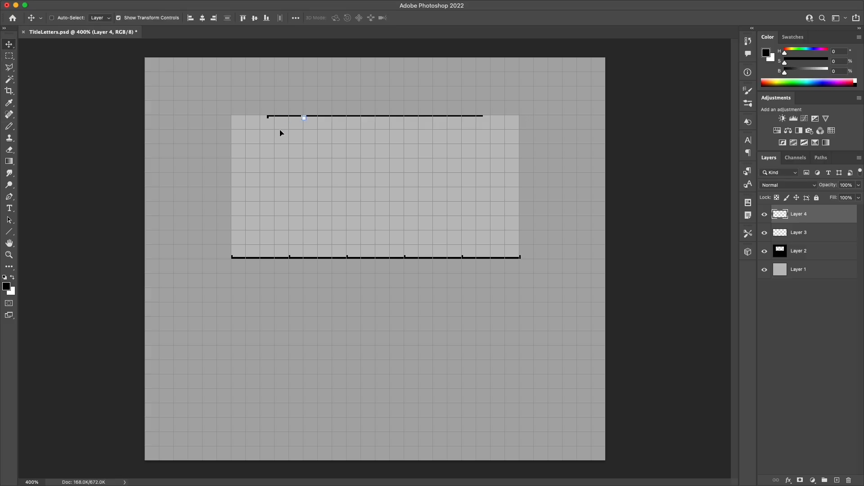
pyautogui.click(311, 118)
pyautogui.click(354, 117)
pyautogui.click(398, 118)
pyautogui.click(440, 118)
pyautogui.click(484, 118)
# - On a new layer, join matching top and bottom ticks with six straight 1 px lines, and hide the grid layer
pyautogui.press('super+shift+alt+n')
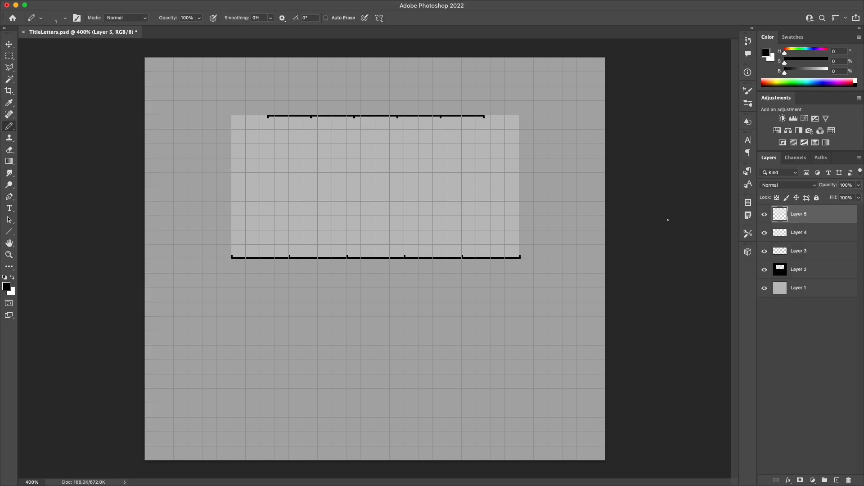
pyautogui.click(267, 117)
pyautogui.keyDown('shift'); pyautogui.click(232, 257); pyautogui.keyUp('shift')
pyautogui.click(311, 117)
pyautogui.keyDown('shift'); pyautogui.click(290, 257); pyautogui.keyUp('shift')
pyautogui.click(354, 117)
pyautogui.keyDown('shift'); pyautogui.click(348, 257); pyautogui.keyUp('shift')
pyautogui.click(397, 118)
pyautogui.keyDown('shift'); pyautogui.click(405, 256); pyautogui.keyUp('shift')
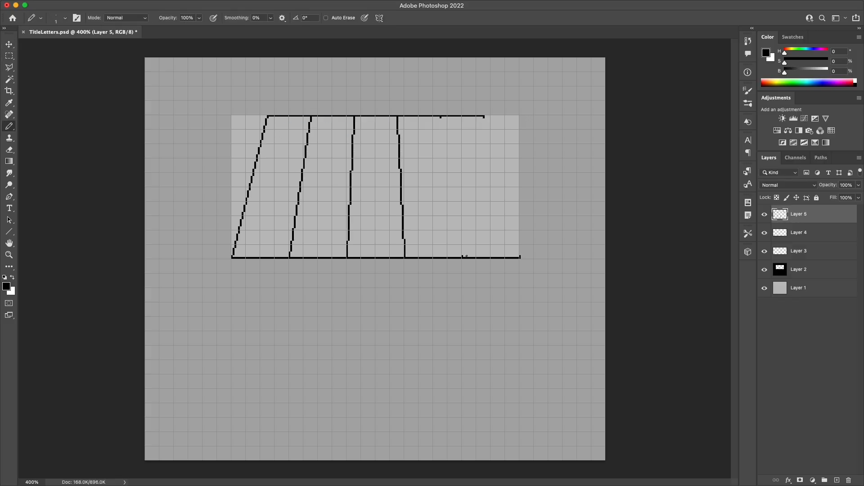
pyautogui.click(440, 117)
pyautogui.keyDown('shift'); pyautogui.click(463, 256); pyautogui.keyUp('shift')
pyautogui.click(484, 118)
pyautogui.keyDown('shift'); pyautogui.click(521, 257); pyautogui.keyUp('shift')
pyautogui.click(765, 270)
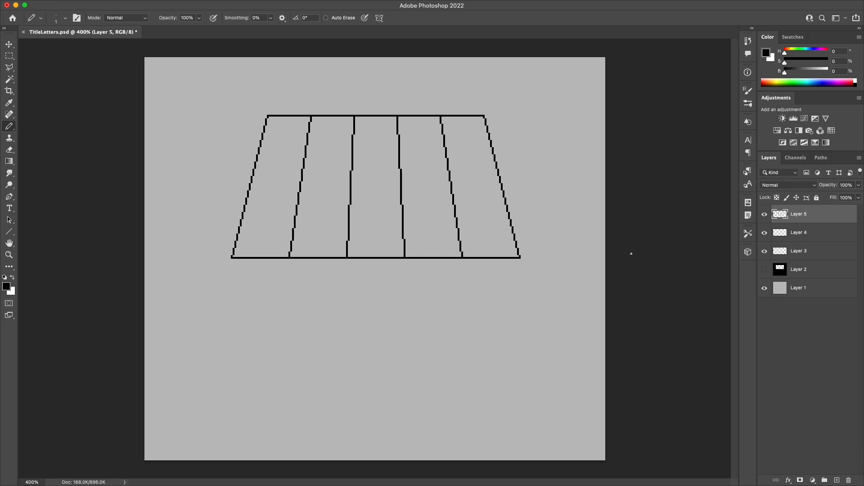
# - On a new layer, draw the letters C, R and A in the first three cells with a 10 px pencil
pyautogui.press(']')
pyautogui.press(']')
pyautogui.press(']')
pyautogui.press(']')
pyautogui.press(']')
pyautogui.press(']')
pyautogui.press(']')
pyautogui.press(']')
pyautogui.press(']')
pyautogui.press(']')
pyautogui.press('[')
pyautogui.press('super+shift+alt+n')
pyautogui.moveTo(299, 145)
pyautogui.mouseDown()
pyautogui.moveTo(265, 146)
pyautogui.moveTo(299, 145)
pyautogui.moveTo(281, 128)
pyautogui.moveTo(248, 236)
pyautogui.moveTo(262, 250)
pyautogui.moveTo(284, 228)
pyautogui.moveTo(296, 156)
pyautogui.moveTo(289, 140)
pyautogui.moveTo(318, 129)
pyautogui.mouseUp()
pyautogui.press('super+z')
pyautogui.click(299, 145)
pyautogui.moveTo(304, 243)
pyautogui.mouseDown()
pyautogui.moveTo(324, 127)
pyautogui.moveTo(345, 131)
pyautogui.mouseUp()
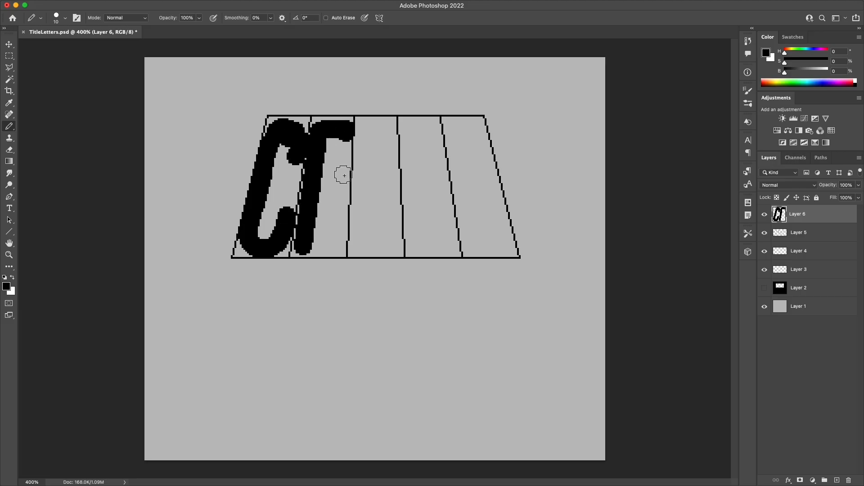
pyautogui.moveTo(344, 176)
pyautogui.mouseDown()
pyautogui.moveTo(321, 180)
pyautogui.moveTo(342, 253)
pyautogui.moveTo(396, 245)
pyautogui.moveTo(383, 198)
pyautogui.mouseUp()
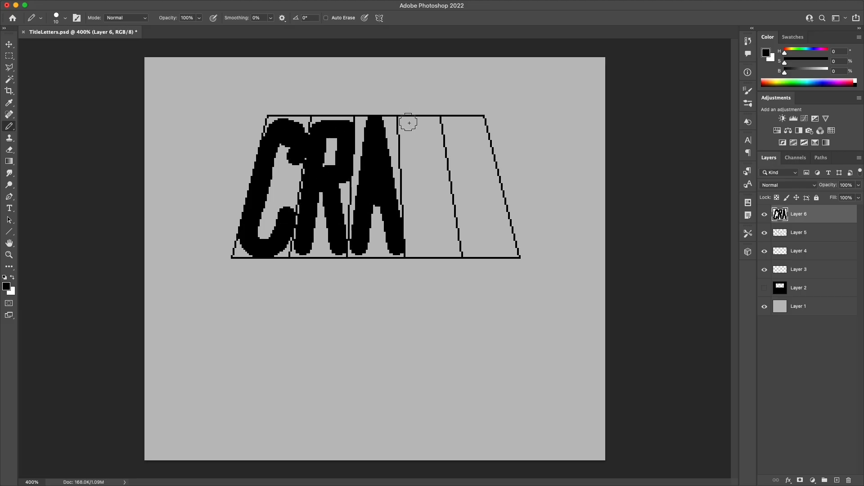
# - Draw a thick letter Z in the fourth cell using connected straight pencil strokes
pyautogui.click(408, 123)
pyautogui.keyDown('shift'); pyautogui.click(437, 123); pyautogui.keyUp('shift')
pyautogui.keyDown('shift'); pyautogui.click(413, 249); pyautogui.keyUp('shift')
pyautogui.keyDown('shift'); pyautogui.click(454, 249); pyautogui.keyUp('shift')
# - Draw a thick letter E in the fifth cell using straight pencil strokes for the stem and three arms
pyautogui.click(455, 125)
pyautogui.keyDown('shift'); pyautogui.click(472, 247); pyautogui.keyUp('shift')
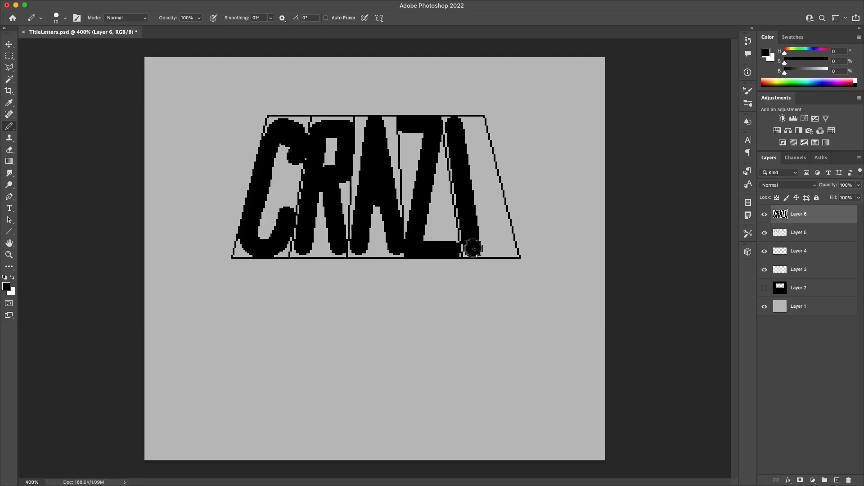
pyautogui.keyDown('shift'); pyautogui.click(517, 248); pyautogui.keyUp('shift')
pyautogui.click(456, 124)
pyautogui.keyDown('shift'); pyautogui.click(486, 125); pyautogui.keyUp('shift')
pyautogui.click(469, 180)
pyautogui.keyDown('shift'); pyautogui.click(495, 180); pyautogui.keyUp('shift')
# - Toggle the visibility of the guide layers and the lettering layer to compare the letters with their guides
pyautogui.press('m')
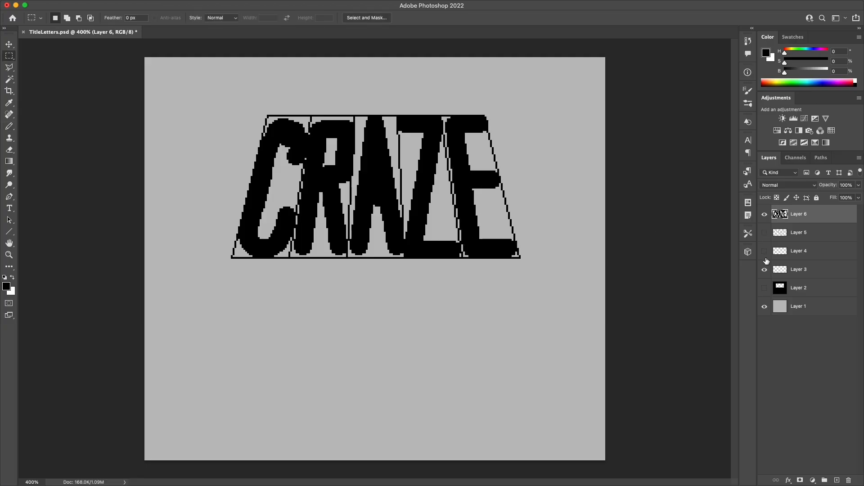
pyautogui.click(765, 269)
pyautogui.moveTo(765, 269); pyautogui.dragTo(766, 234)
pyautogui.click(765, 217)
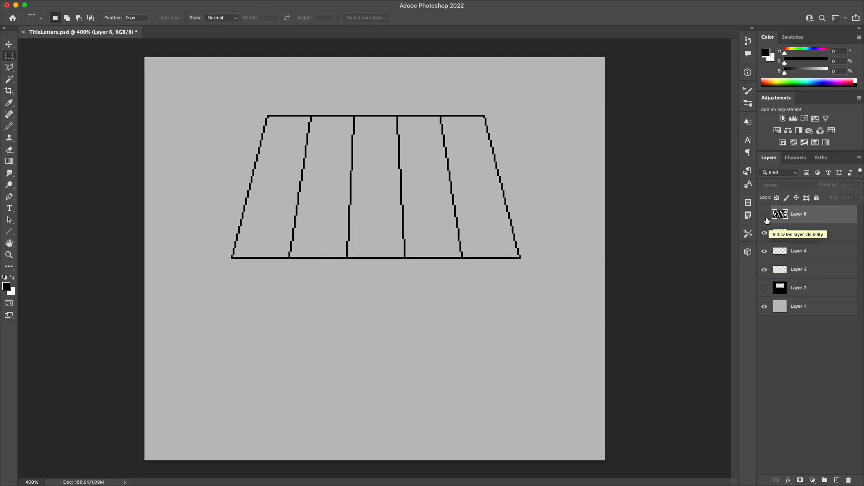
pyautogui.click(765, 216)
# - Group Layers 2 through 6 and hide the group
pyautogui.keyDown('shift'); pyautogui.click(804, 288); pyautogui.keyUp('shift')
pyautogui.press('super+g')
pyautogui.click(765, 210)
# - Create a large text box across the upper canvas containing "CYBER CRAZE" in 40 pt Trebuchet MS
pyautogui.press('t')
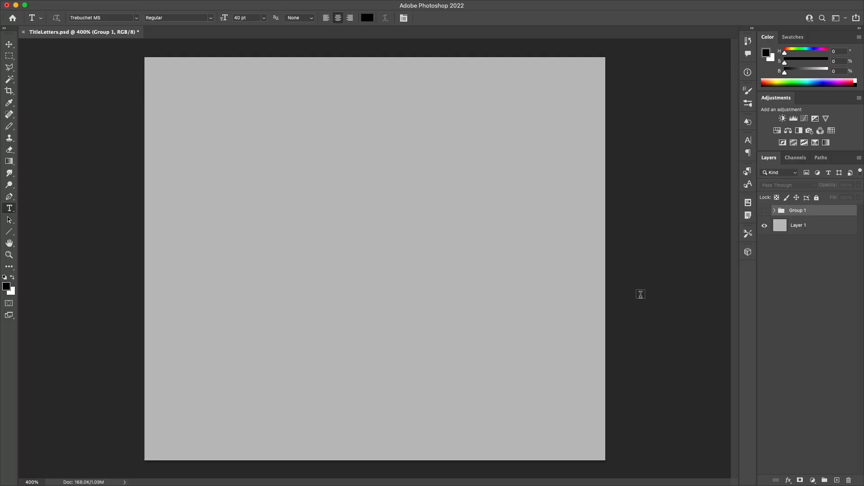
pyautogui.moveTo(189, 108); pyautogui.dragTo(561, 295)
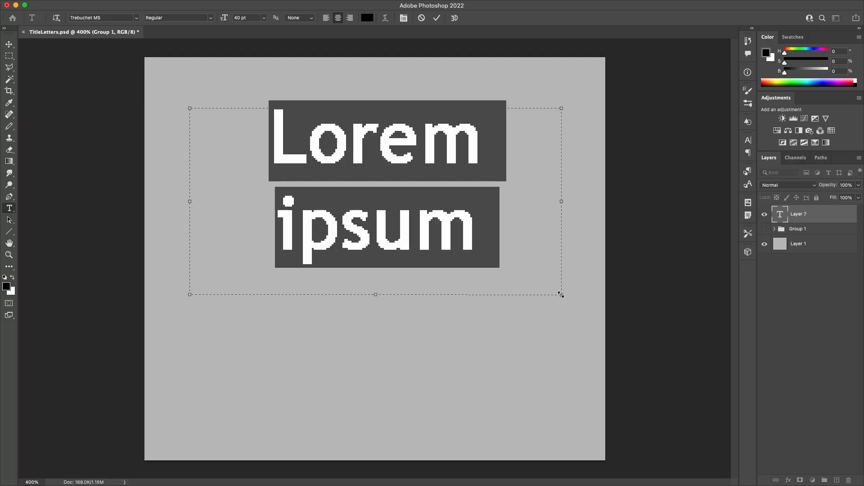
pyautogui.write('CYBER ')
pyautogui.write('CRAZE')
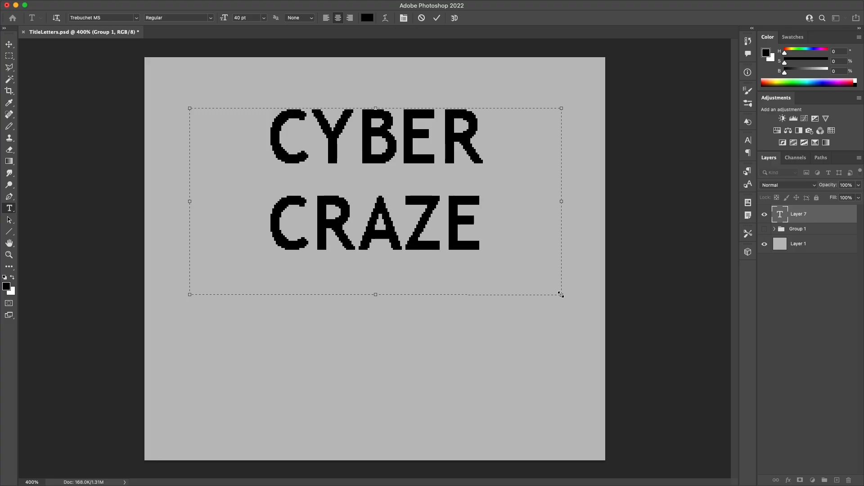
# - Set the font size of the word CRAZE to 60 pt
pyautogui.moveTo(495, 228); pyautogui.dragTo(280, 217)
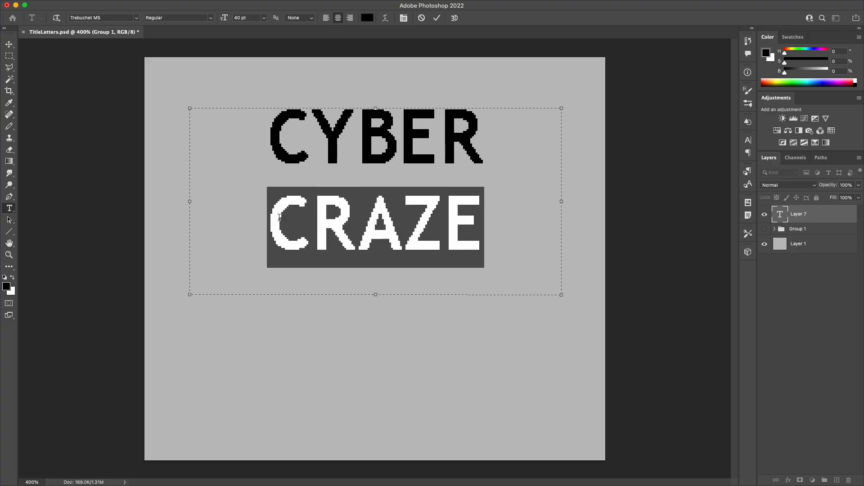
pyautogui.click(264, 18)
pyautogui.click(247, 147)
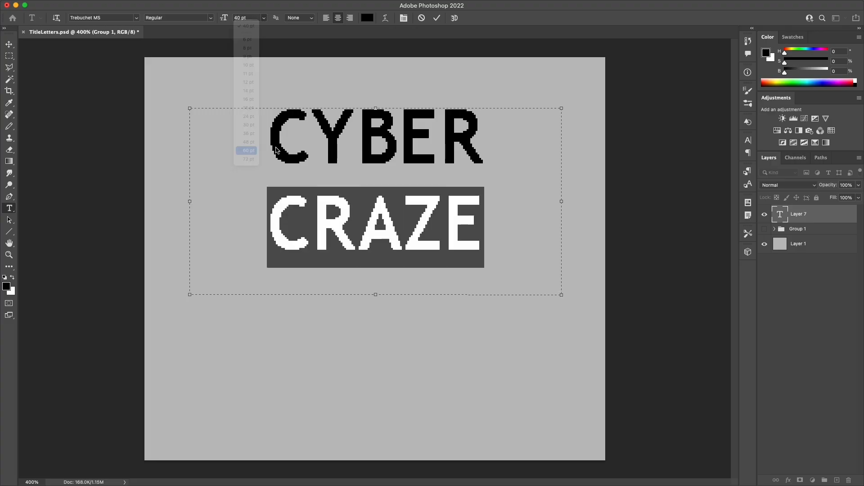
pyautogui.click(483, 165)
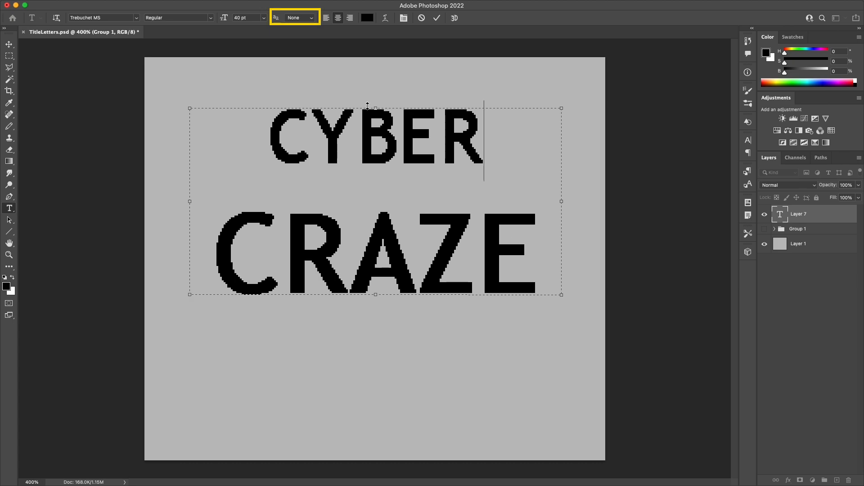
# - Set the anti-aliasing of the whole CYBER CRAZE text to Smooth
pyautogui.click(295, 18)
pyautogui.click(307, 29)
pyautogui.press('super+a')
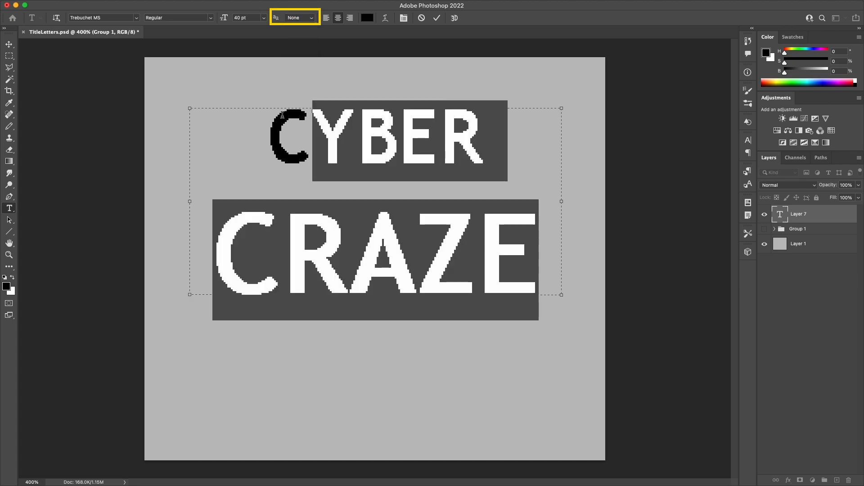
pyautogui.click(312, 18)
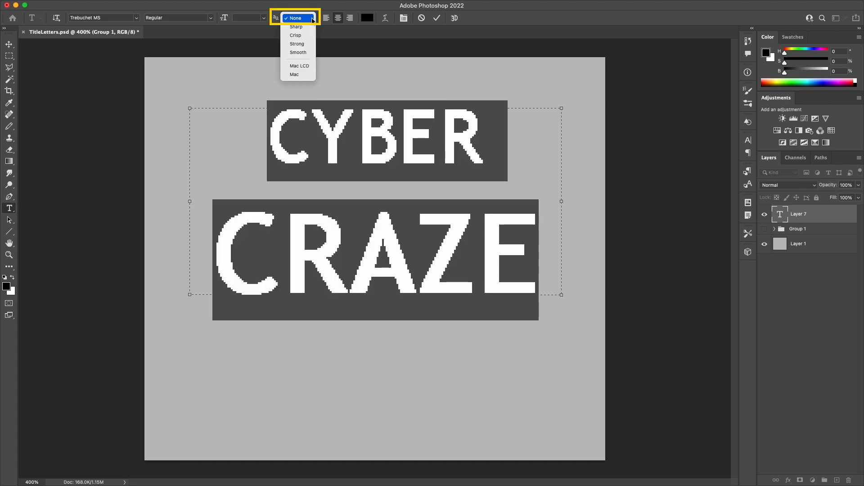
pyautogui.click(307, 52)
pyautogui.click(454, 141)
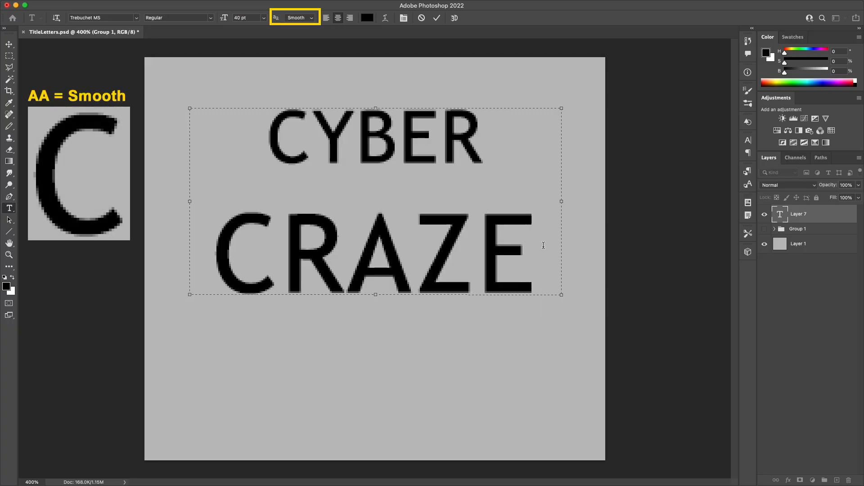
# - Set the anti-aliasing of the whole CYBER CRAZE text to Strong
pyautogui.moveTo(544, 246); pyautogui.dragTo(257, 134)
pyautogui.click(311, 18)
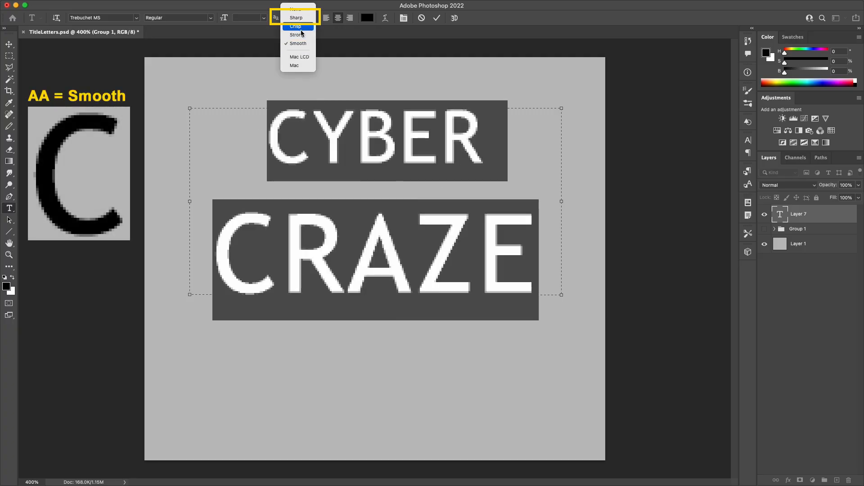
pyautogui.click(302, 35)
pyautogui.click(470, 144)
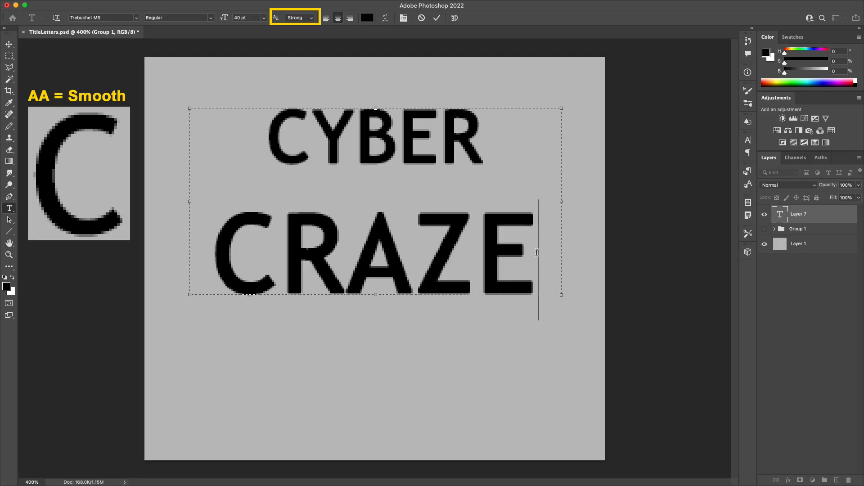
# - Set the anti-aliasing of the whole CYBER CRAZE text to None
pyautogui.moveTo(537, 252); pyautogui.dragTo(266, 135)
pyautogui.click(311, 18)
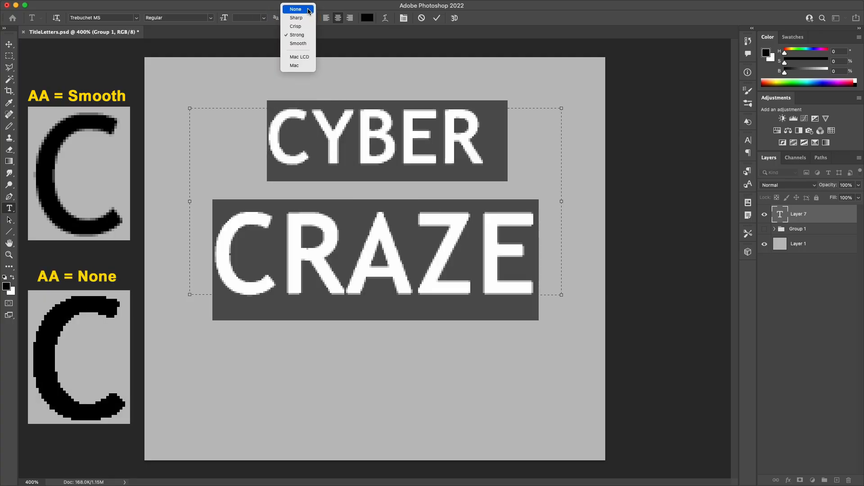
pyautogui.click(310, 10)
# - Commit the text and rasterize the CYBER CRAZE type layer
pyautogui.click(436, 18)
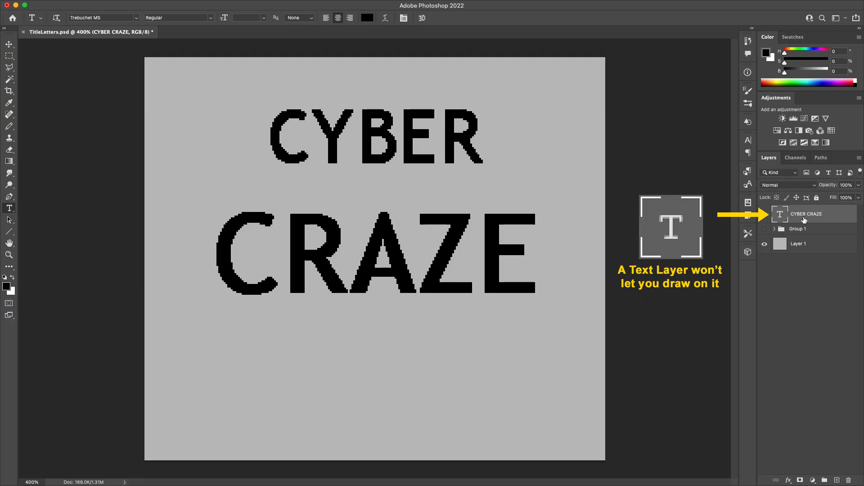
pyautogui.rightClick(804, 220)
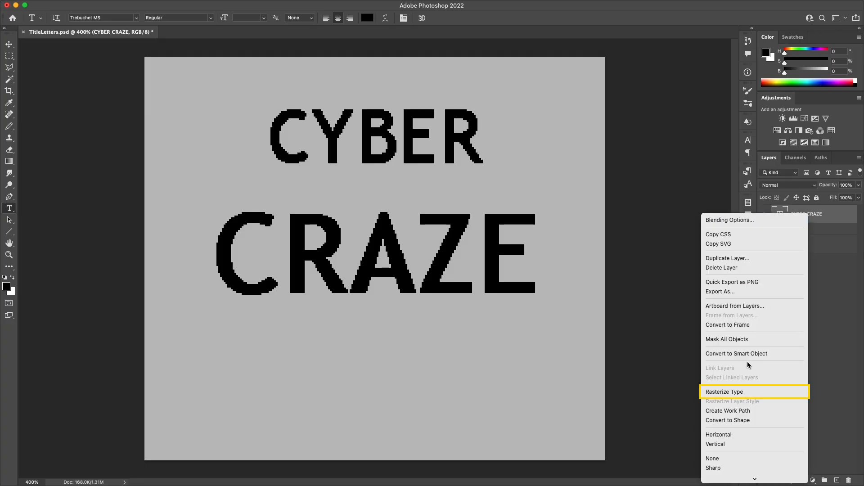
pyautogui.click(755, 395)
# - Try moving selected upper parts of the E and the Z in CRAZE, and undo both moves
pyautogui.press('m')
pyautogui.moveTo(477, 204); pyautogui.dragTo(571, 231)
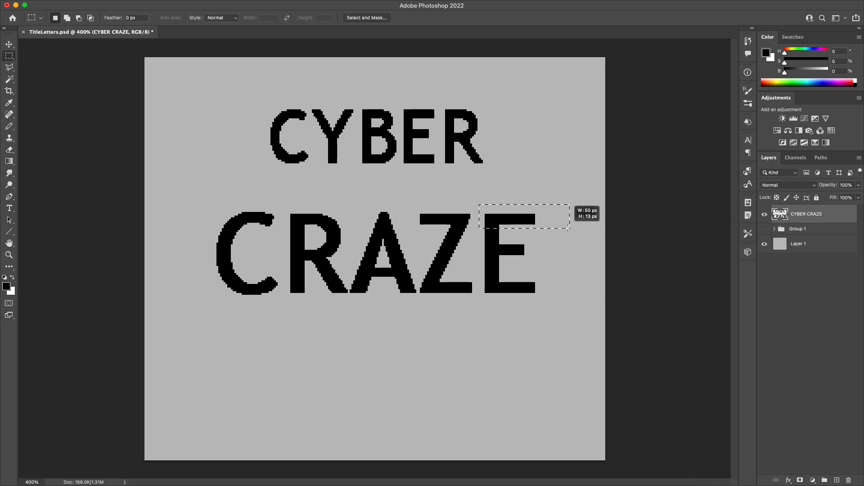
pyautogui.press('v')
pyautogui.moveTo(496, 213); pyautogui.dragTo(479, 180)
pyautogui.press('m')
pyautogui.press('super+z')
pyautogui.moveTo(416, 206); pyautogui.dragTo(478, 254)
pyautogui.press('v')
pyautogui.moveTo(456, 240); pyautogui.dragTo(429, 215)
pyautogui.press('m')
pyautogui.press('super+z')
pyautogui.press('super+z')
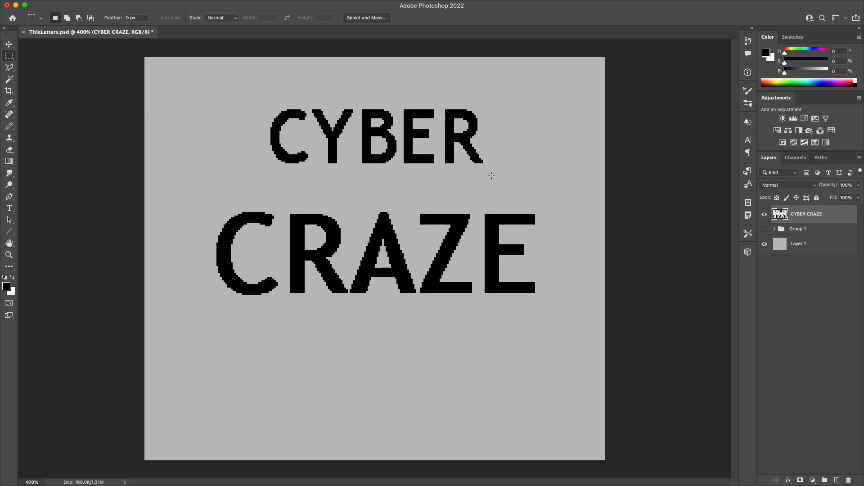
# - Move the word CYBER down so it sits closer to CRAZE
pyautogui.moveTo(246, 103); pyautogui.dragTo(497, 179)
pyautogui.press('v')
pyautogui.moveTo(369, 127); pyautogui.dragTo(473, 309)
# - Nudge the B in CYBER and the R in CRAZE slightly left and the Z slightly right to even the spacing
pyautogui.press('m')
pyautogui.press('super+Left')
pyautogui.press('super+Left')
pyautogui.press('super+d')
pyautogui.press('super+Right')
pyautogui.press('super+d')
# - Nudge the E of CRAZE one pixel left and its C one pixel right
pyautogui.moveTo(480, 210); pyautogui.dragTo(558, 306)
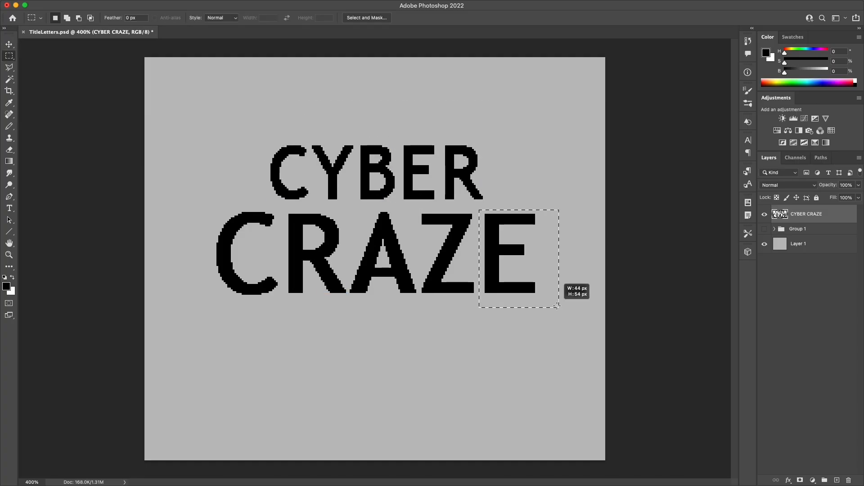
pyautogui.press('super+Left')
pyautogui.press('super+d')
pyautogui.moveTo(192, 200); pyautogui.dragTo(283, 318)
pyautogui.press('super+Right')
pyautogui.press('super+d')
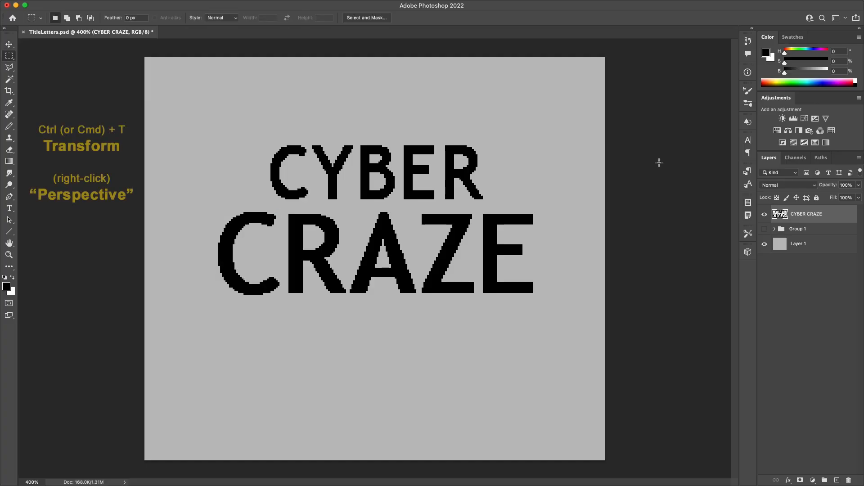
# - Apply a Perspective transform to the CYBER CRAZE layer, pulling its upper corners inward to narrow the top
pyautogui.press('super+t')
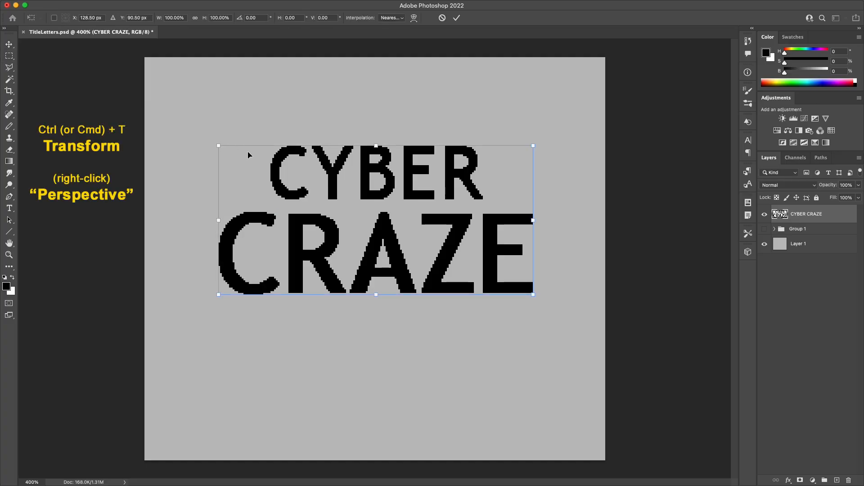
pyautogui.rightClick(303, 163)
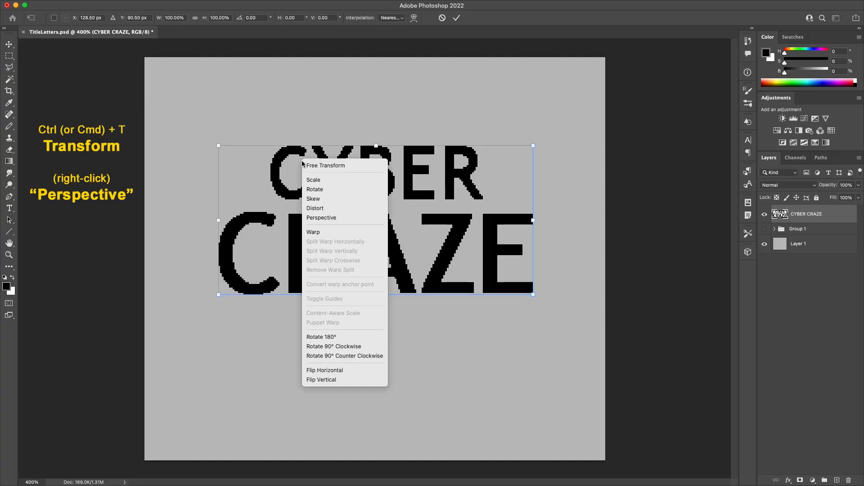
pyautogui.click(345, 218)
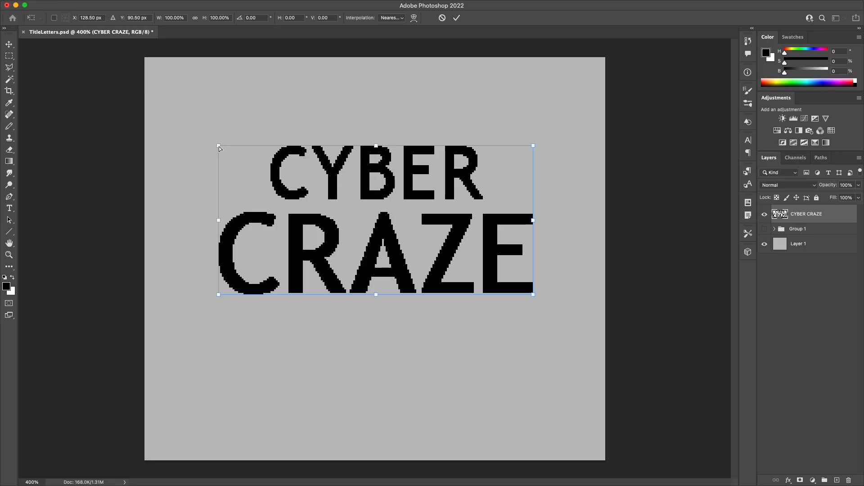
pyautogui.moveTo(219, 147); pyautogui.dragTo(280, 150)
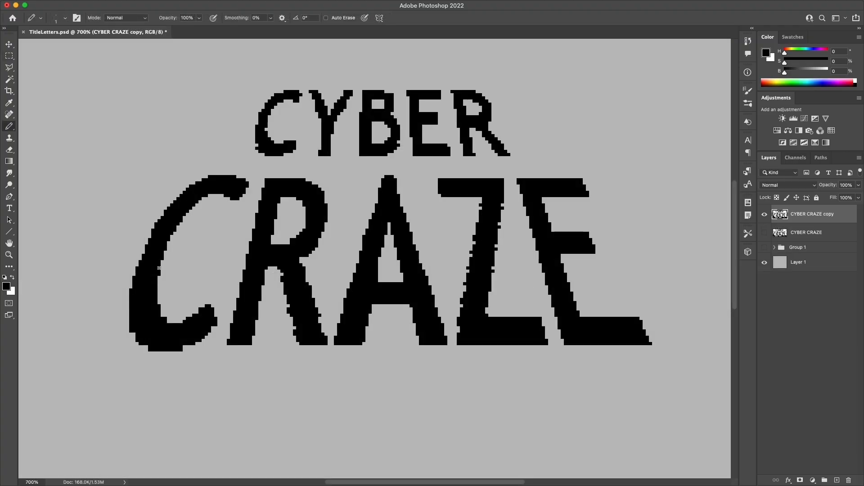
# - Smooth the stray pixels along the inner curve and base of the C in CRAZE
pyautogui.press('e')
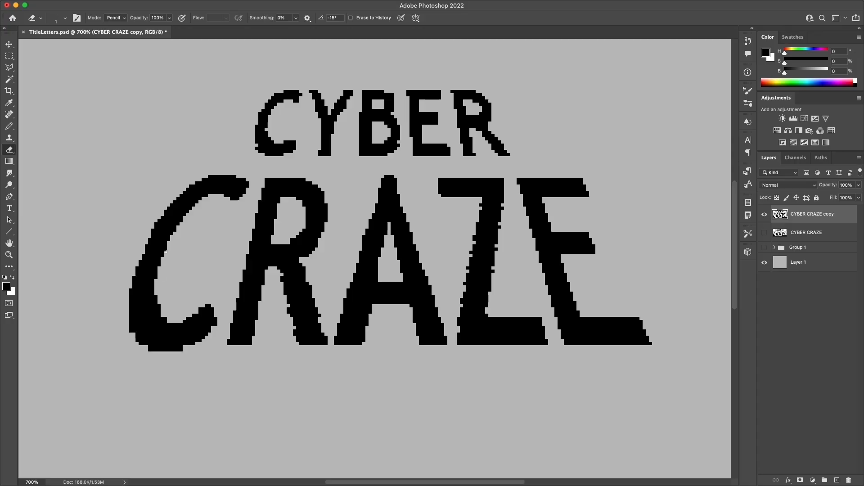
pyautogui.press('b')
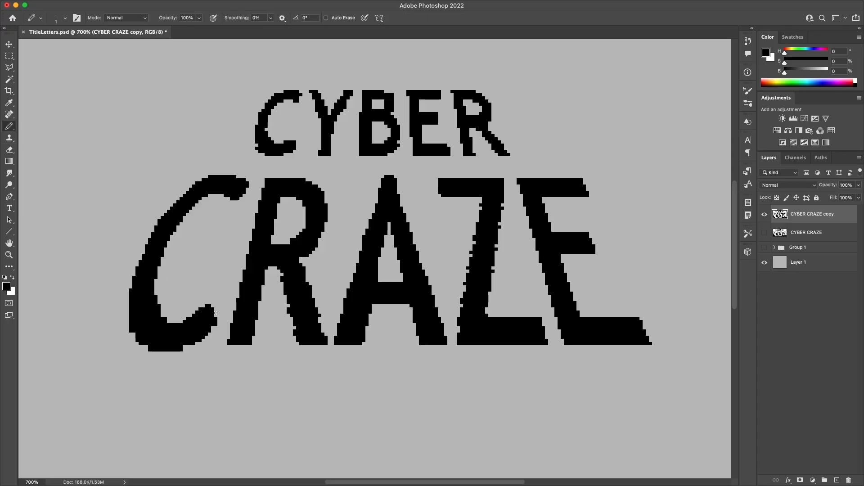
pyautogui.press('e')
pyautogui.press('b')
pyautogui.press('e')
pyautogui.press('b')
# - Straighten both edges of the right leg of the R in CRAZE by filling and erasing single pixels
pyautogui.moveTo(291, 317); pyautogui.dragTo(294, 325)
pyautogui.press('e')
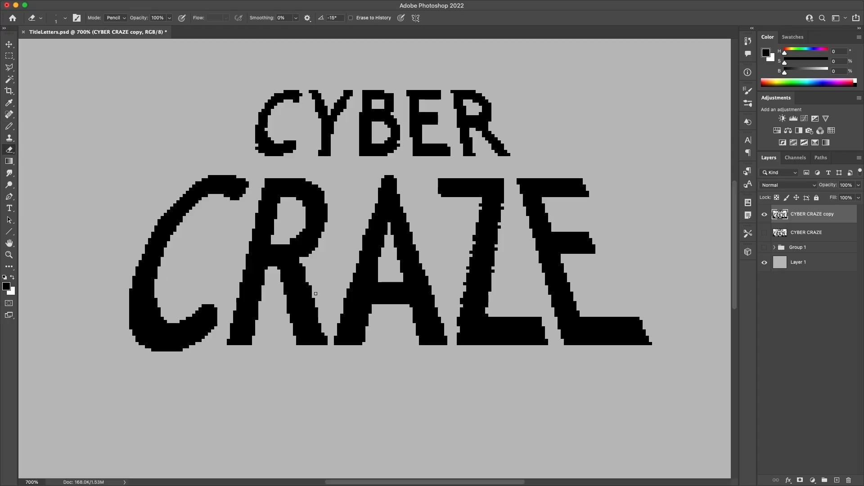
pyautogui.moveTo(315, 295); pyautogui.dragTo(317, 313)
pyautogui.press('b')
pyautogui.press('e')
pyautogui.press('b')
pyautogui.press('e')
# - Clean up the jagged edges of the A and Z in CRAZE so their stair-steps run evenly
pyautogui.moveTo(377, 271); pyautogui.dragTo(377, 280)
pyautogui.press('b')
pyautogui.press('e')
pyautogui.press('b')
pyautogui.click(411, 309)
pyautogui.press('e')
pyautogui.moveTo(459, 334); pyautogui.dragTo(458, 344)
pyautogui.press('b')
pyautogui.click(546, 337)
pyautogui.press('e')
pyautogui.press('b')
pyautogui.press('e')
pyautogui.press('b')
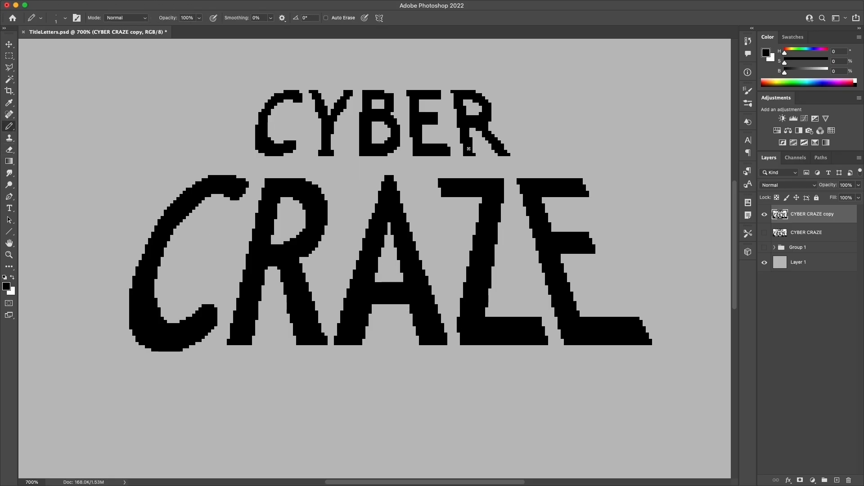
# - Add small pixel serifs to the feet of the R in CYBER
pyautogui.moveTo(461, 151); pyautogui.dragTo(462, 155)
pyautogui.click(497, 154)
pyautogui.press('e')
pyautogui.press('b')
# - On a duplicate of the cleaned lettering layer, with the original hidden, draw jagged spikes around the C of CRAZE
pyautogui.press('super+j')
pyautogui.click(764, 233)
pyautogui.moveTo(210, 177); pyautogui.dragTo(151, 205)
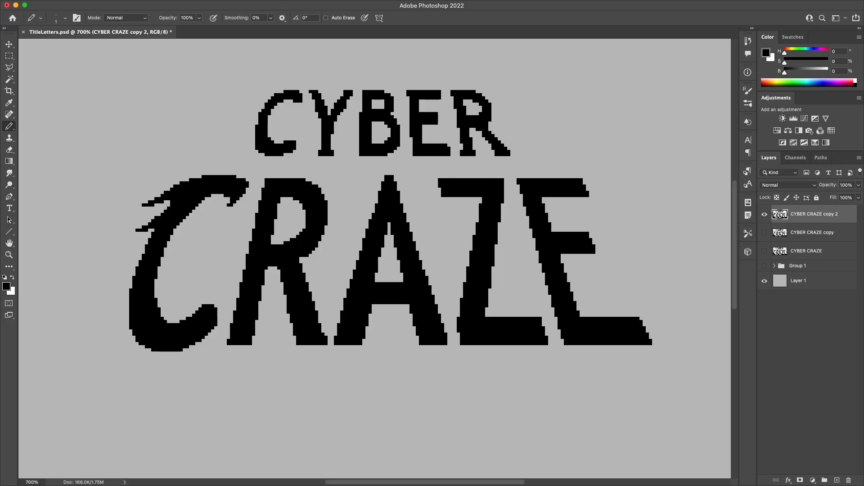
pyautogui.moveTo(122, 271); pyautogui.dragTo(128, 318)
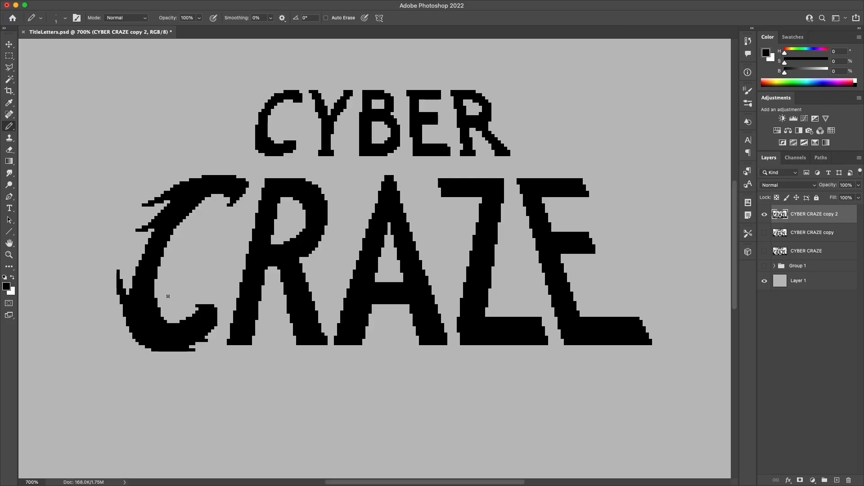
pyautogui.moveTo(179, 178); pyautogui.dragTo(165, 174)
pyautogui.press('e')
pyautogui.moveTo(190, 177); pyautogui.dragTo(188, 177)
# - Draw a serif at the top of the R in CRAZE and pointed spikes from its bowl and stem
pyautogui.press('b')
pyautogui.moveTo(257, 177); pyautogui.dragTo(298, 177)
pyautogui.press('e')
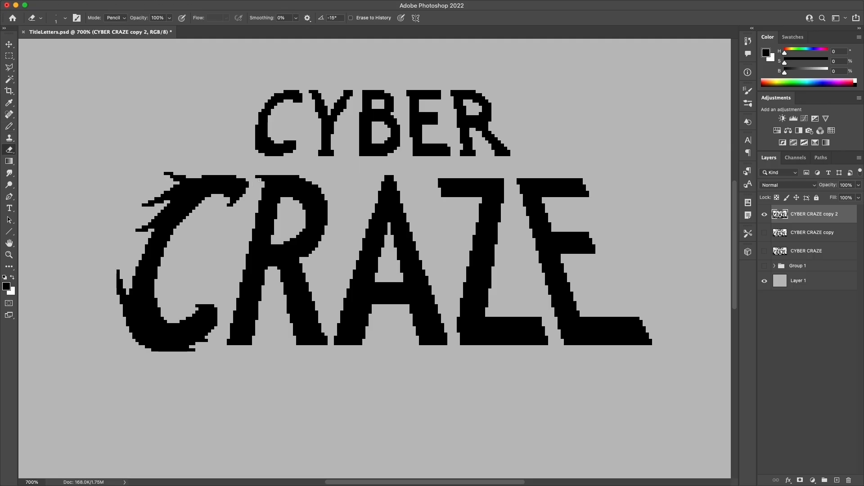
pyautogui.press('b')
pyautogui.moveTo(229, 261); pyautogui.dragTo(251, 257)
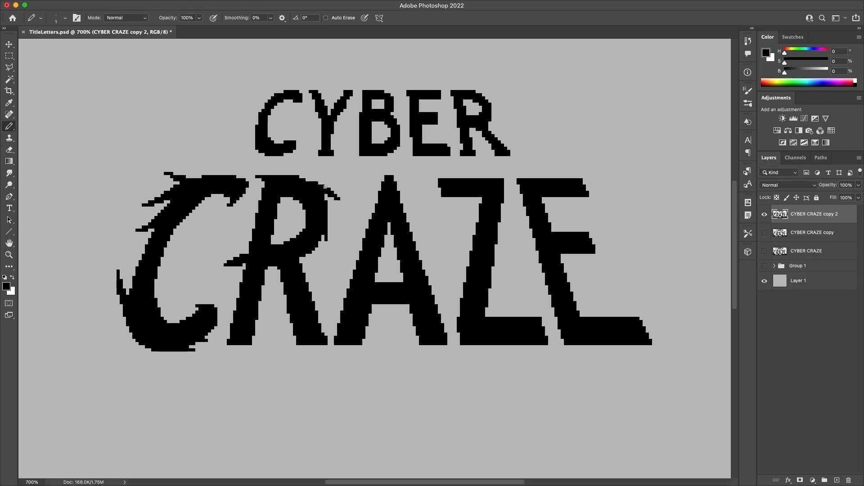
# - Shape the A of CRAZE with a slanted crossbar, side spikes and foot serifs, and trim the pixels at the R's foot
pyautogui.press('e')
pyautogui.moveTo(392, 303); pyautogui.dragTo(409, 303)
pyautogui.press('b')
pyautogui.moveTo(424, 269); pyautogui.dragTo(436, 293)
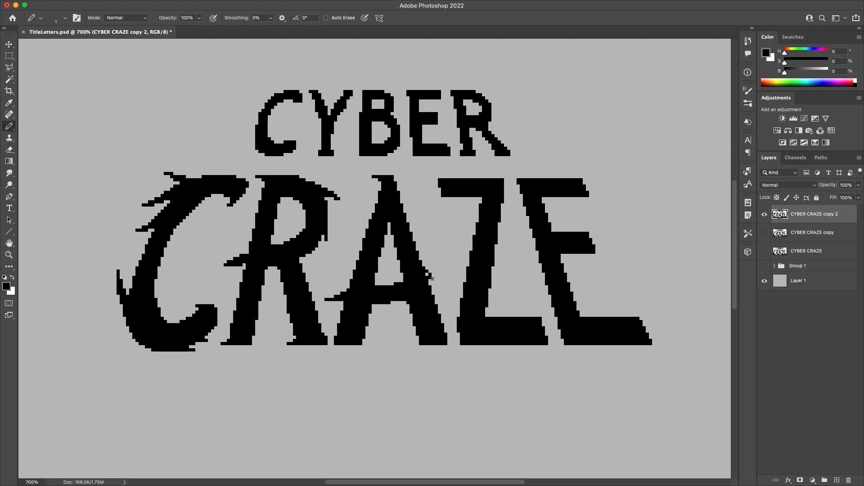
pyautogui.moveTo(418, 341); pyautogui.dragTo(411, 344)
pyautogui.press('e')
pyautogui.moveTo(326, 337); pyautogui.dragTo(326, 344)
pyautogui.press('b')
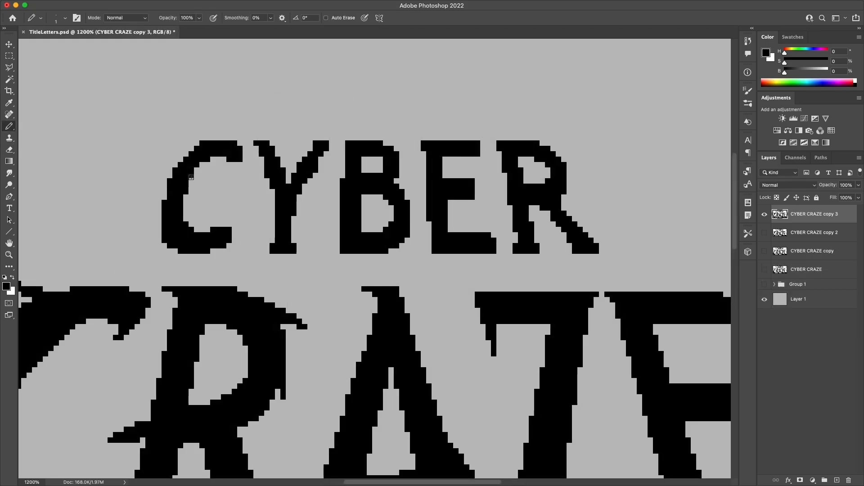
# - Reshape the C of CYBER into a more angular, slanted form on a new copy of the lettering
pyautogui.press('e')
pyautogui.click(208, 160)
pyautogui.moveTo(191, 180)
pyautogui.mouseDown()
pyautogui.moveTo(199, 148)
pyautogui.moveTo(180, 160)
pyautogui.mouseUp()
pyautogui.press('b')
pyautogui.press('e')
pyautogui.click(164, 202)
pyautogui.press('b')
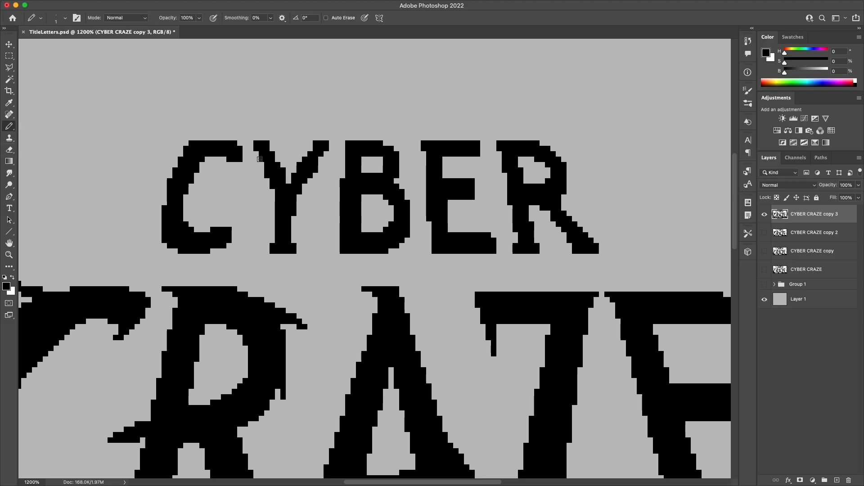
# - Adjust the pixels along the arms of the Y in CYBER to refine its fork
pyautogui.moveTo(260, 159); pyautogui.dragTo(262, 165)
pyautogui.press('e')
pyautogui.click(283, 170)
pyautogui.moveTo(316, 170); pyautogui.dragTo(294, 213)
# - Refine the B and E of CYBER, adding a top serif to the B, a foot tip to the E and a thinner middle bar
pyautogui.press('b')
pyautogui.moveTo(386, 143); pyautogui.dragTo(397, 149)
pyautogui.press('e')
pyautogui.moveTo(408, 203)
pyautogui.mouseDown()
pyautogui.moveTo(391, 181)
pyautogui.moveTo(423, 154)
pyautogui.mouseUp()
pyautogui.press('b')
pyautogui.moveTo(483, 230); pyautogui.dragTo(493, 235)
pyautogui.moveTo(478, 159); pyautogui.dragTo(472, 159)
pyautogui.press('e')
pyautogui.moveTo(451, 181); pyautogui.dragTo(474, 181)
pyautogui.press('b')
pyautogui.moveTo(343, 154); pyautogui.dragTo(342, 144)
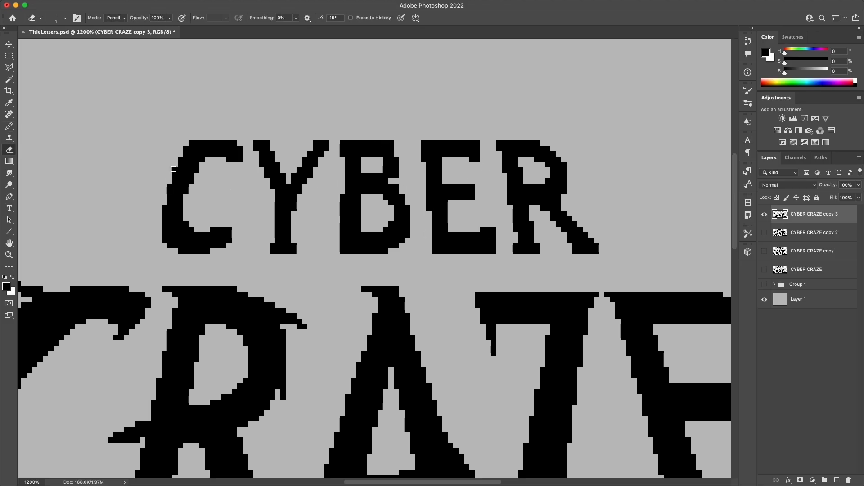
pyautogui.press('b')
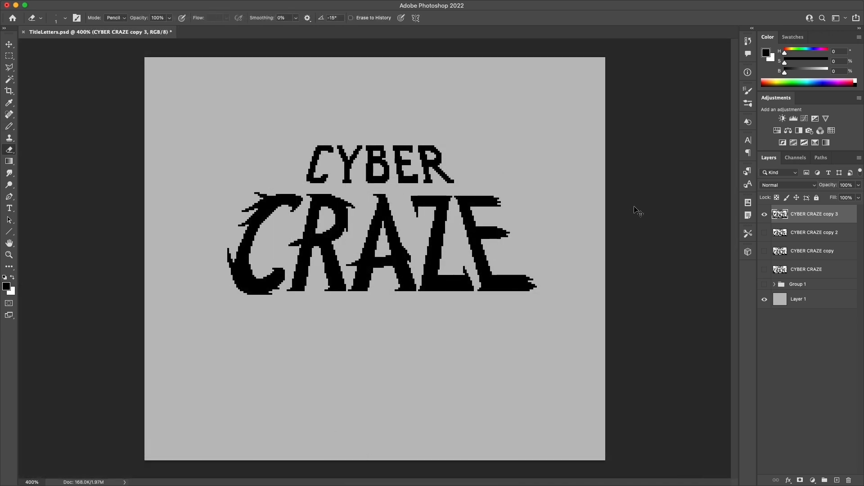
# - Copy the finished lettering onto a layer directly beneath it and offset the copy clear of the original
pyautogui.moveTo(781, 215); pyautogui.dragTo(782, 235)
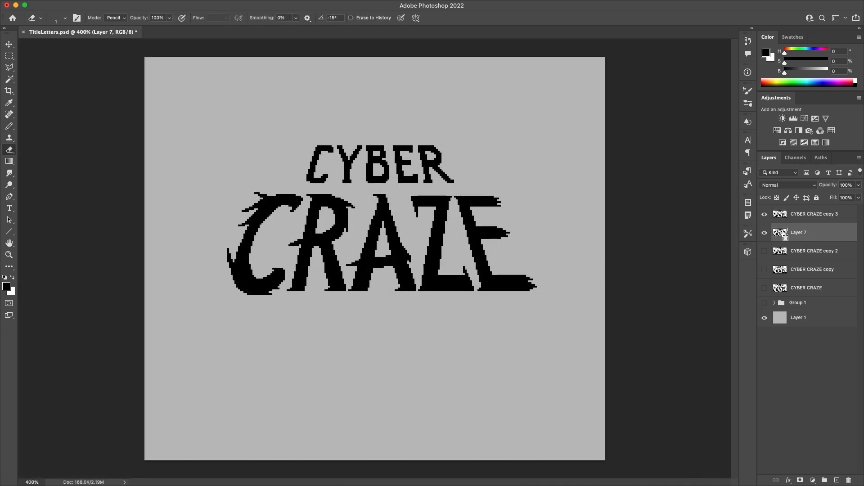
pyautogui.press('v')
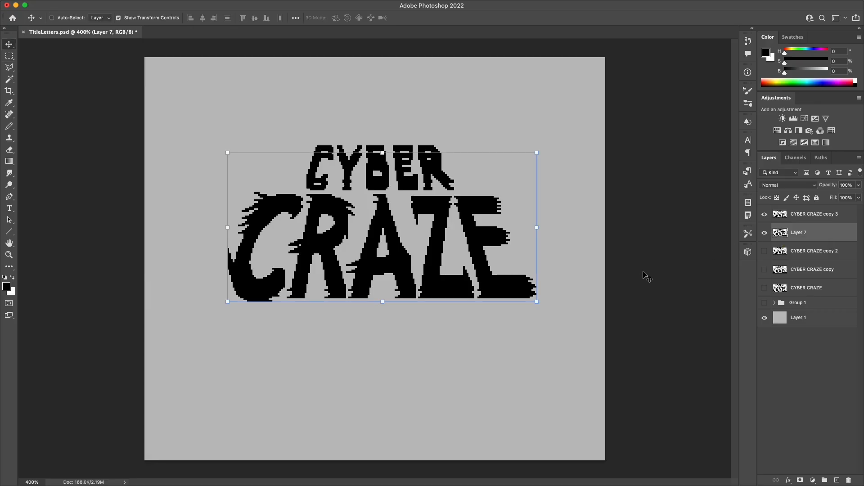
pyautogui.moveTo(513, 276); pyautogui.dragTo(557, 363)
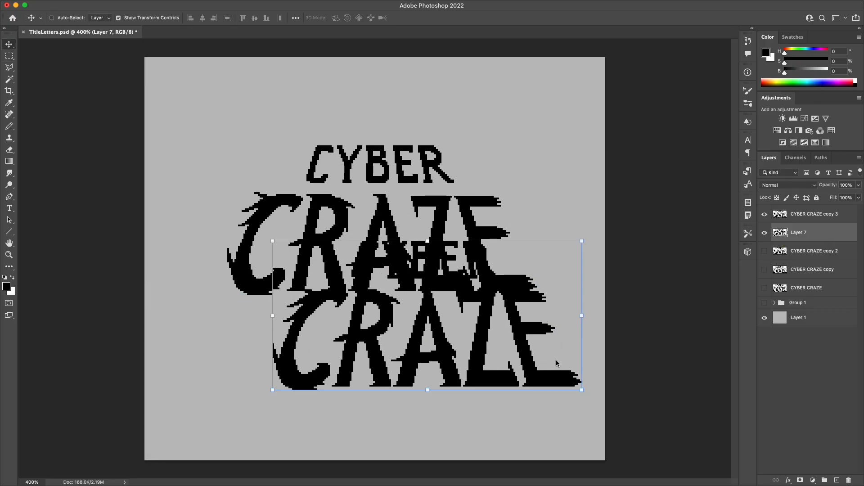
# - Recolor the offset lettering copy mid-gray and deselect it
pyautogui.keyDown('super'); pyautogui.click(781, 235); pyautogui.keyUp('super')
pyautogui.moveTo(785, 72); pyautogui.dragTo(804, 72)
pyautogui.press('x')
pyautogui.press('super+BackSpace')
pyautogui.press('super+d')
pyautogui.press('m')
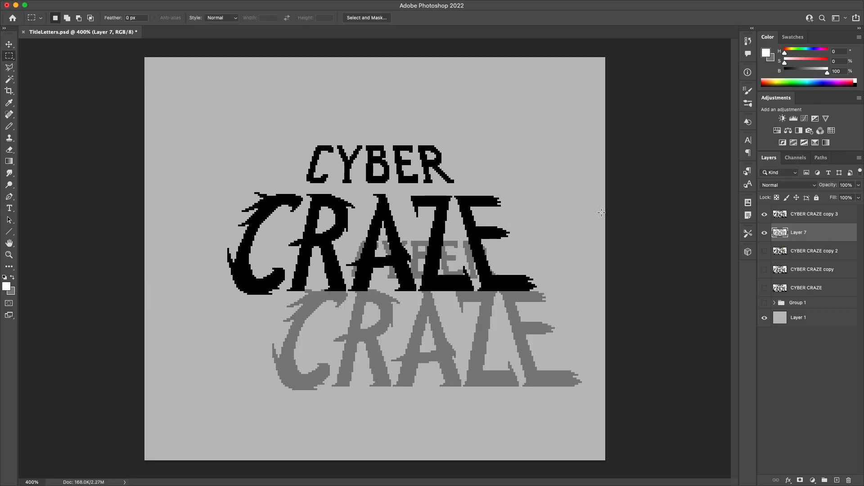
# - Place the gray copy behind the black lettering, slightly lower, as an extrusion shadow
pyautogui.press('v')
pyautogui.moveTo(477, 324); pyautogui.dragTo(432, 229)
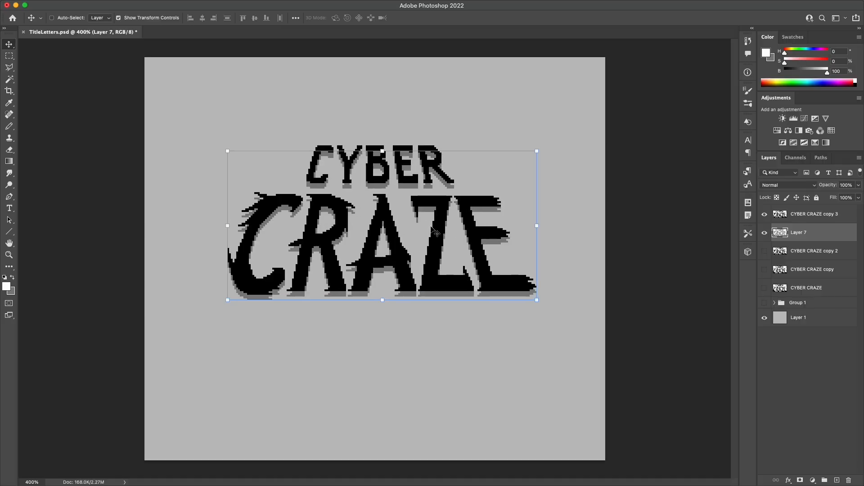
pyautogui.press('m')
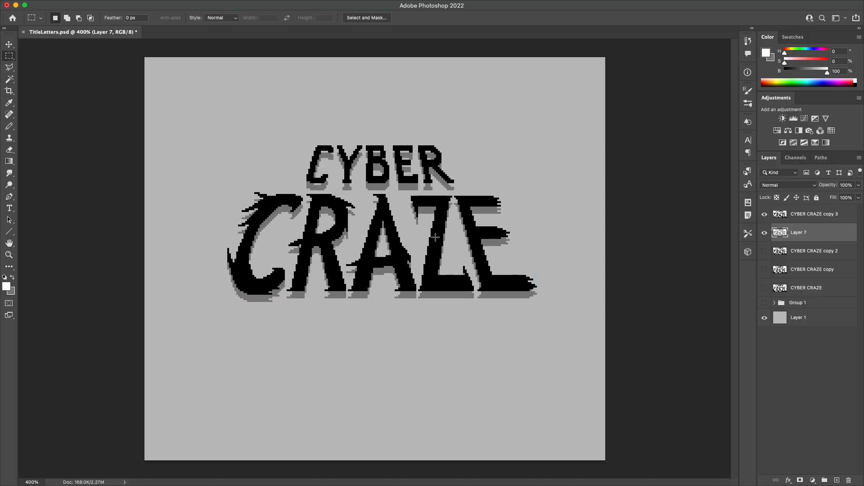
# - Nudge the gray shadows of the R and C in CRAZE to the right, moving the C's shadow further
pyautogui.press('w')
pyautogui.click(263, 295)
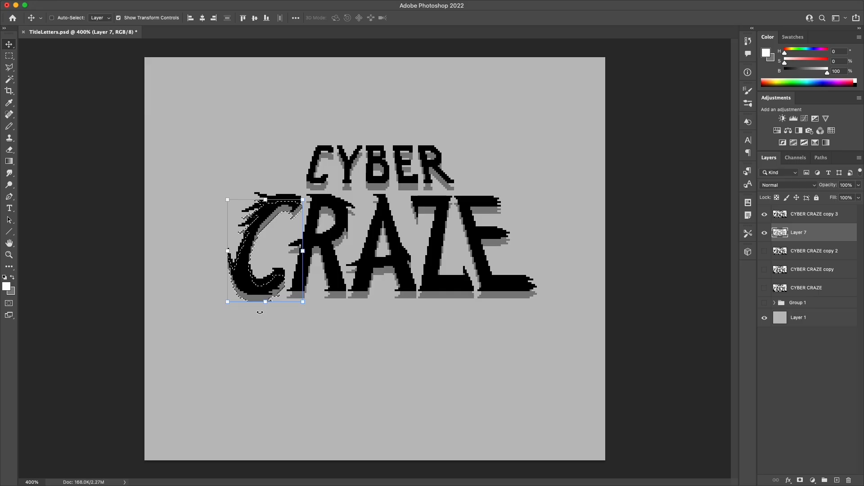
pyautogui.click(337, 295)
pyautogui.press('v')
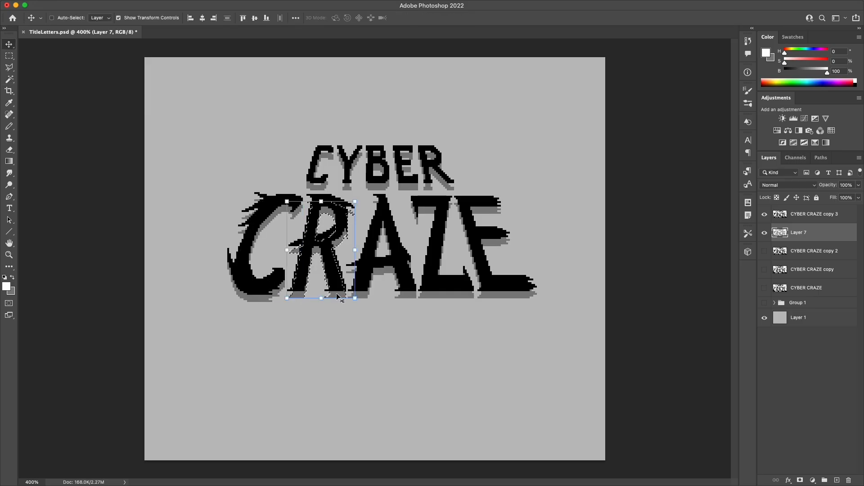
pyautogui.press('Right')
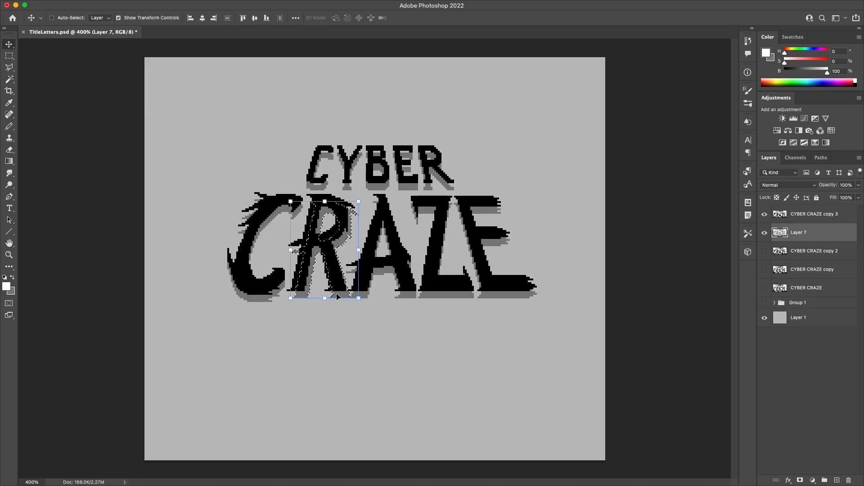
pyautogui.press('w')
pyautogui.click(265, 299)
pyautogui.press('v')
pyautogui.press('Right')
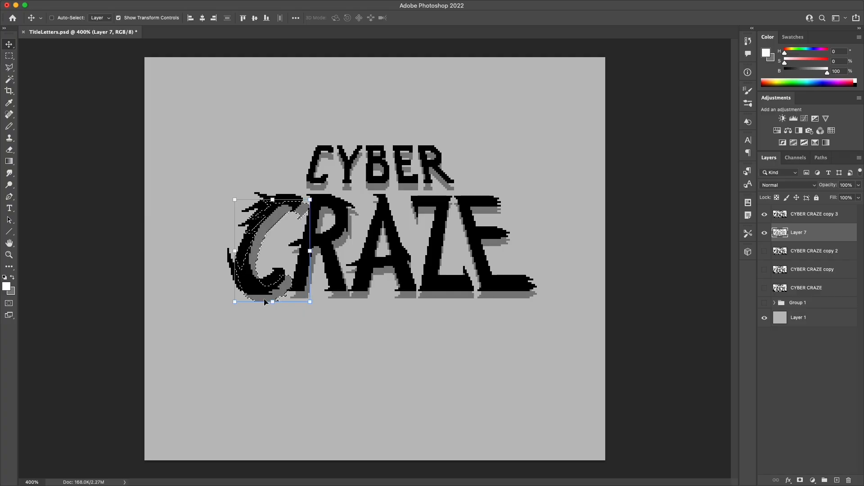
# - Nudge the gray shadows of the Z and final E in CRAZE to the left, moving the E's shadow further
pyautogui.press('w')
pyautogui.click(435, 298)
pyautogui.press('v')
pyautogui.press('Right')
pyautogui.press('w')
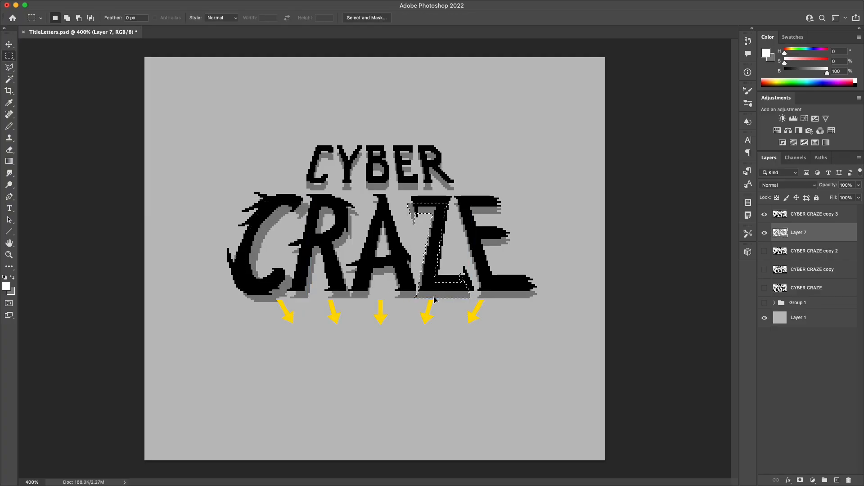
pyautogui.click(494, 297)
pyautogui.press('v')
pyautogui.press('Right')
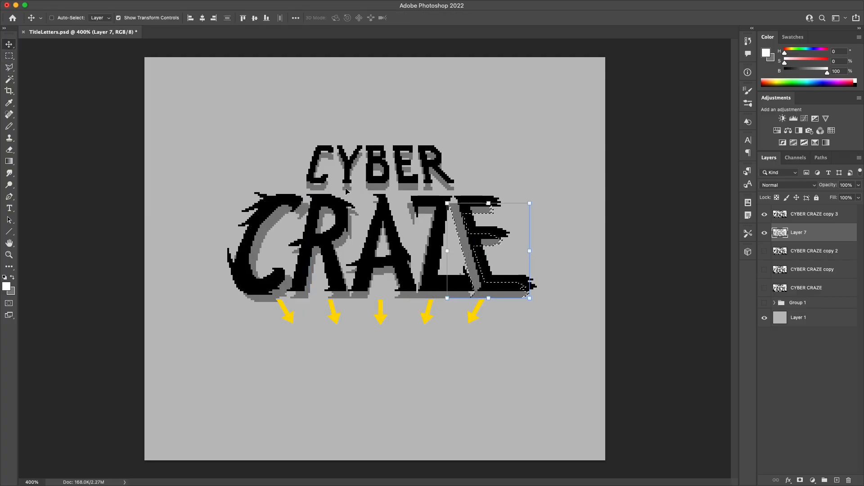
# - Shift the gray shadows of the C and Y in CYBER to the right toward the center
pyautogui.press('w')
pyautogui.click(324, 189)
pyautogui.press('v')
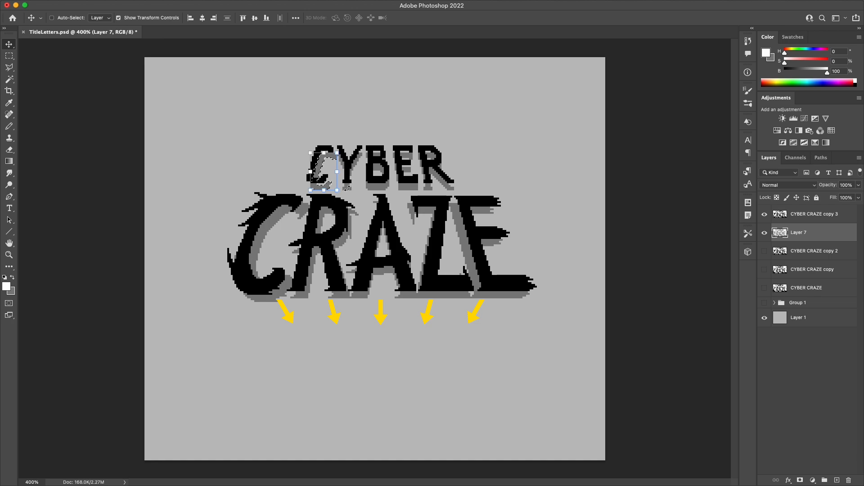
pyautogui.press('Right')
pyautogui.press('w')
pyautogui.keyDown('shift'); pyautogui.click(348, 188); pyautogui.keyUp('shift')
pyautogui.press('v')
pyautogui.press('w')
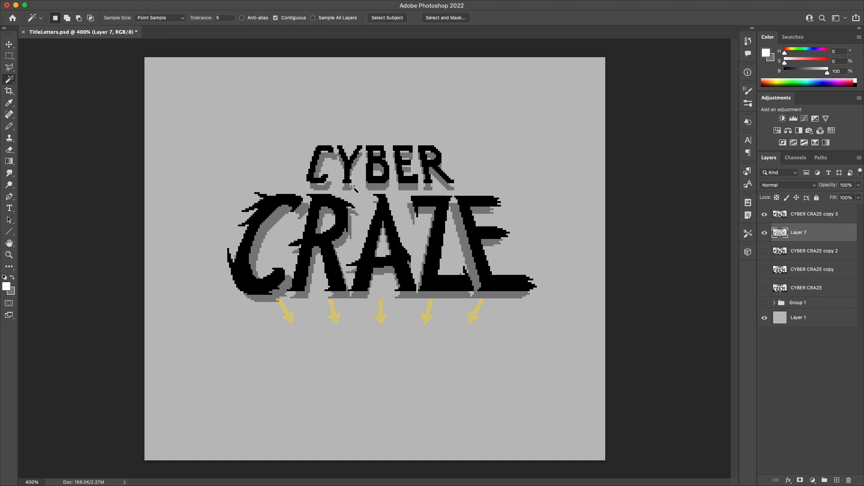
pyautogui.press('v')
pyautogui.press('Right')
pyautogui.press('Left')
pyautogui.press('m')
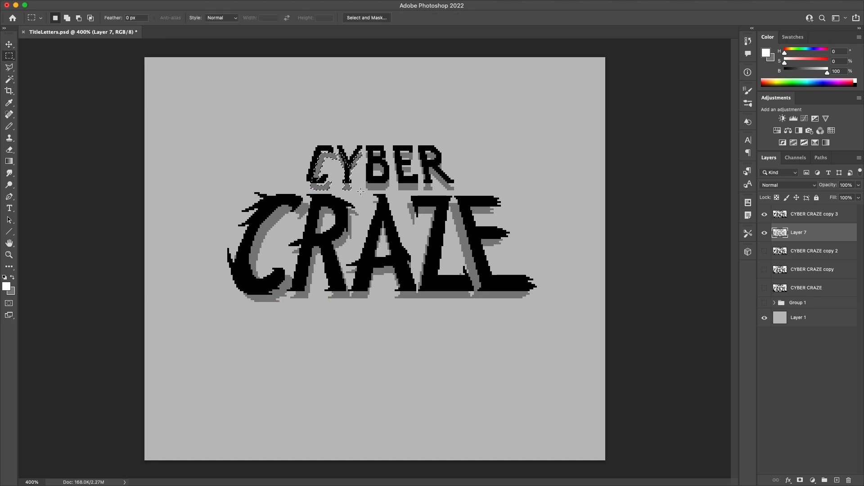
pyautogui.moveTo(337, 149); pyautogui.dragTo(363, 193)
pyautogui.press('v')
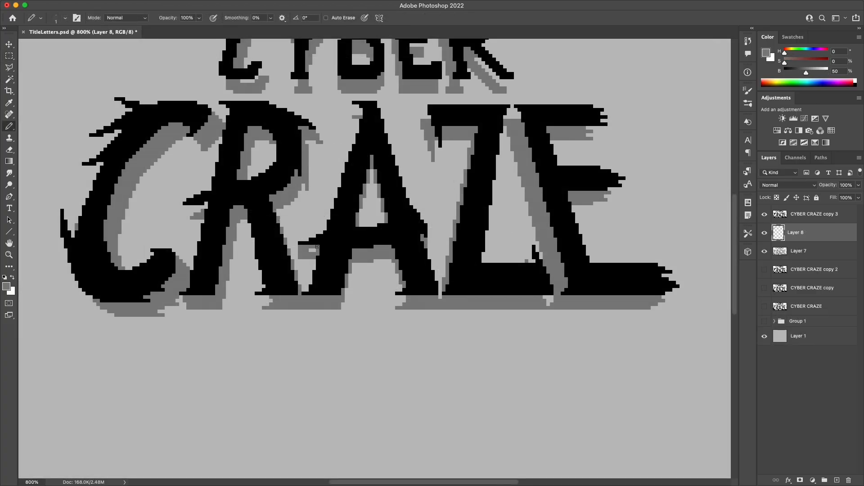
# - Draw gray pixels on a new layer to fill the gaps between the CRAZE letters and their shadows
pyautogui.press('e')
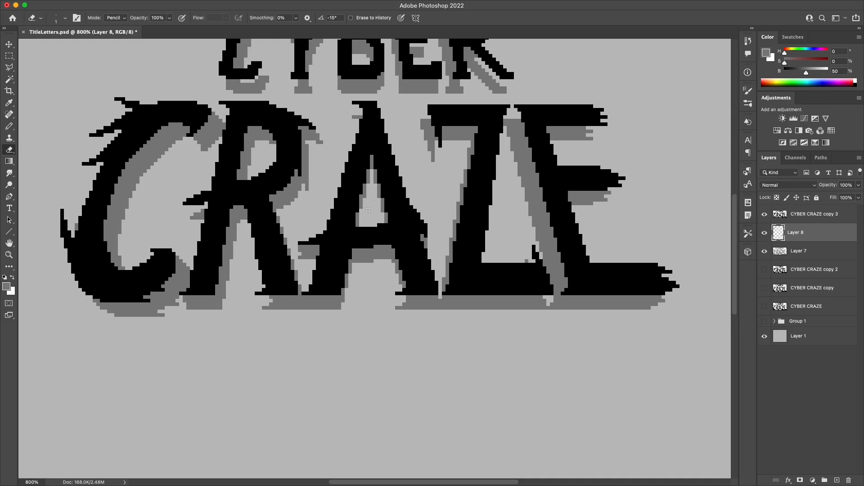
pyautogui.press('b')
pyautogui.moveTo(425, 110); pyautogui.dragTo(427, 120)
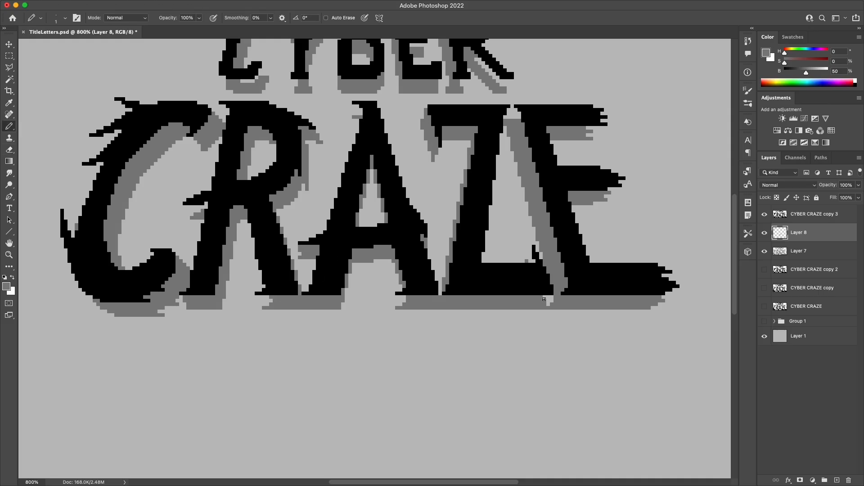
pyautogui.moveTo(529, 248); pyautogui.dragTo(530, 260)
pyautogui.moveTo(607, 127); pyautogui.dragTo(591, 136)
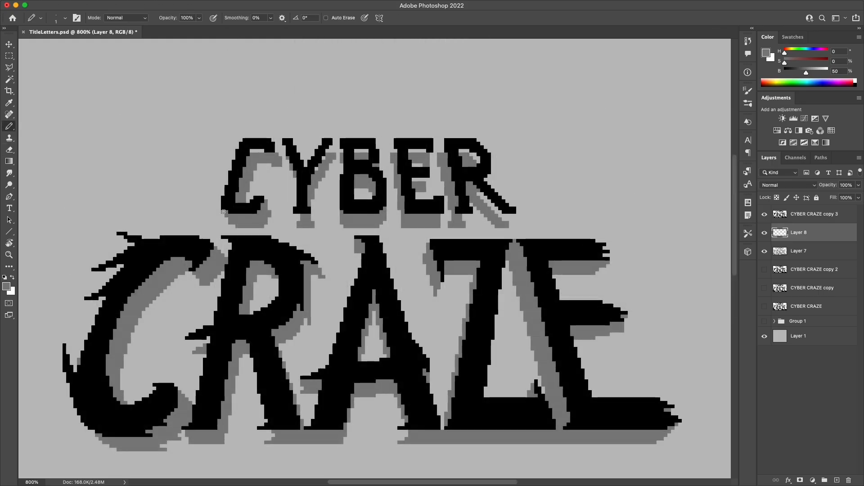
pyautogui.press('v')
pyautogui.press('b')
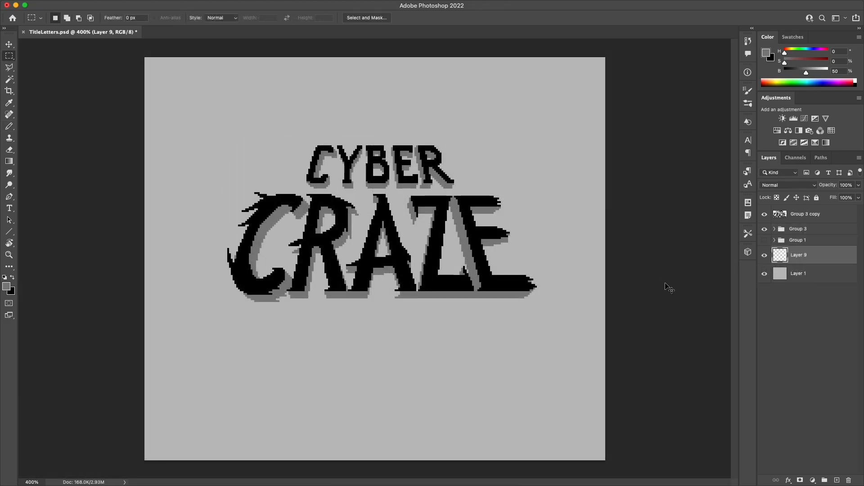
# - Fill Layer 9 with black as a backdrop and recolor the black letter faces on the merged lettering copy light gray
pyautogui.press('super+BackSpace')
pyautogui.click(796, 218)
pyautogui.press('w')
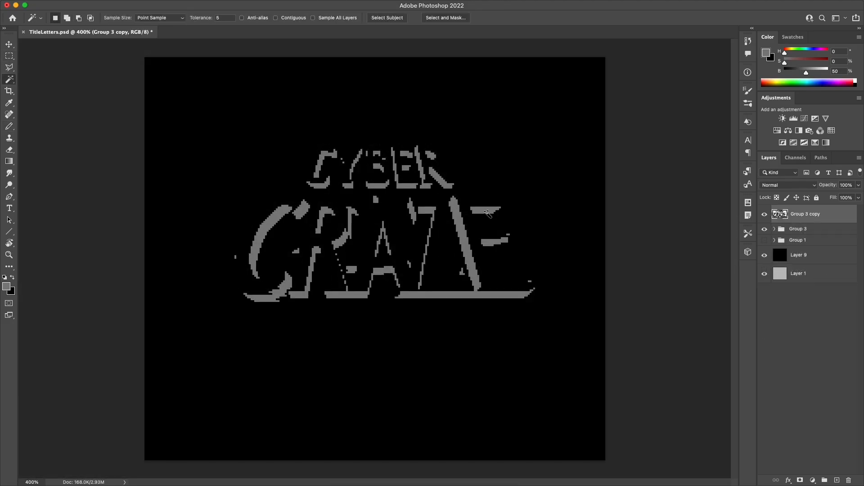
pyautogui.click(409, 180)
pyautogui.press('x')
pyautogui.press('super+BackSpace')
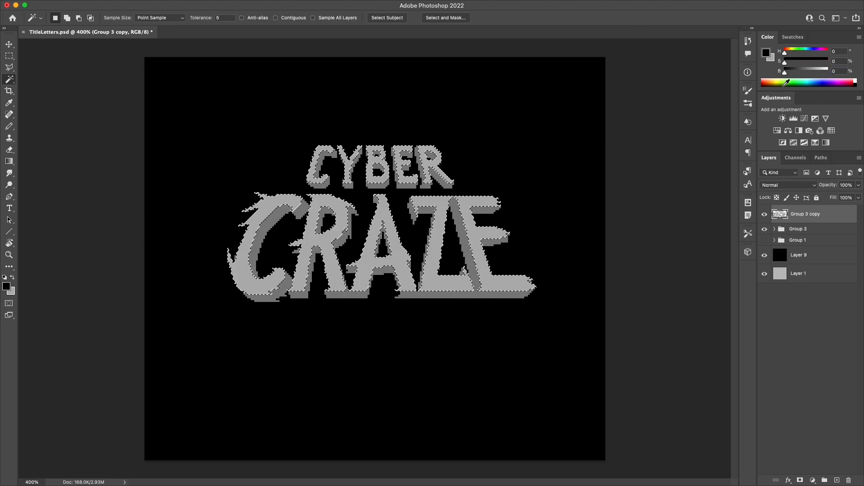
# - Recolor the selected shadows on the merged lettering copy dark gray at 20% brightness and deselect them
pyautogui.press('m')
pyautogui.press('i')
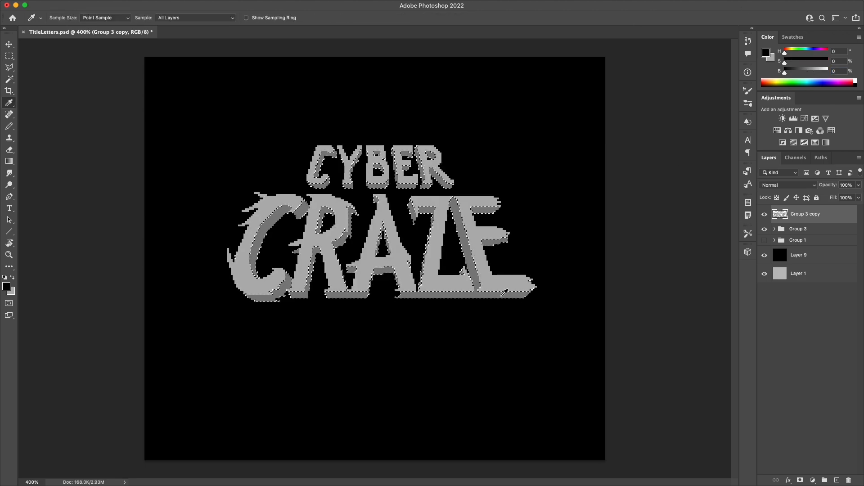
pyautogui.press('x')
pyautogui.press('super+d')
pyautogui.press('m')
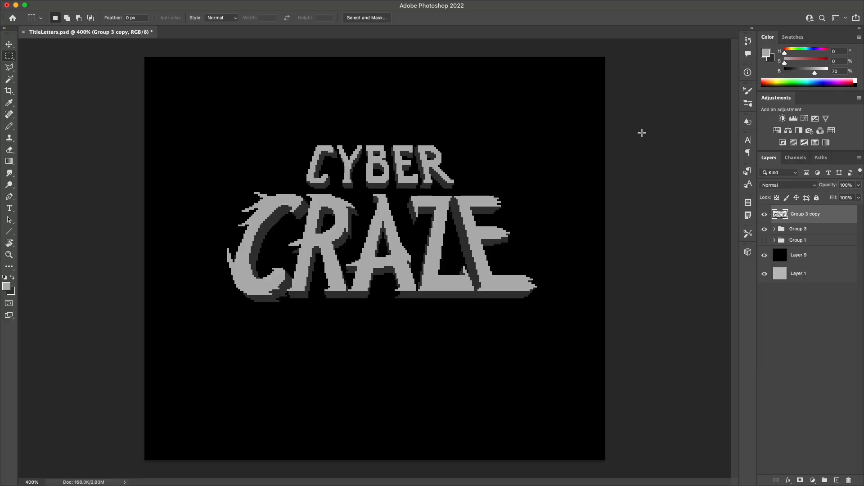
# - Select the light gray letter faces and recolor them medium gray at 45% brightness
pyautogui.press('w')
pyautogui.click(486, 202)
pyautogui.press('i')
pyautogui.doubleClick(838, 72)
pyautogui.write('45x')
pyautogui.press('super+BackSpace')
pyautogui.press('m')
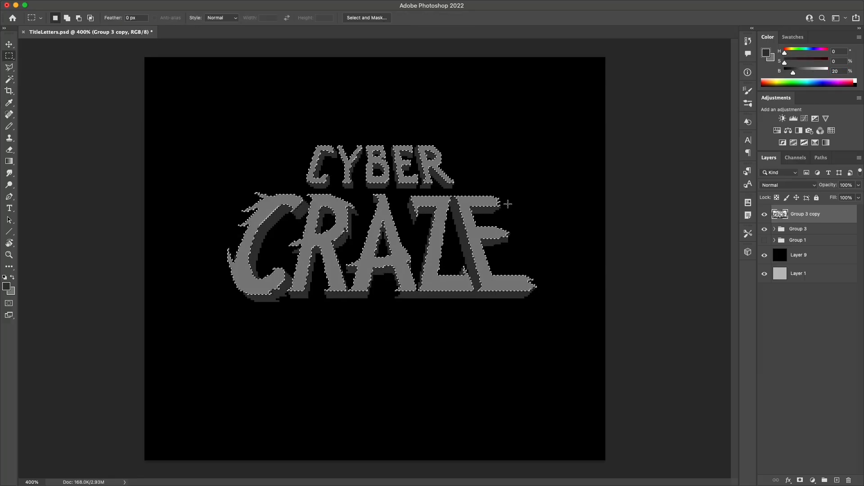
pyautogui.press('super+d')
# - Move the merged lettering straight up on the black backdrop
pyautogui.press('v')
pyautogui.moveTo(455, 255); pyautogui.dragTo(455, 217)
pyautogui.press('m')
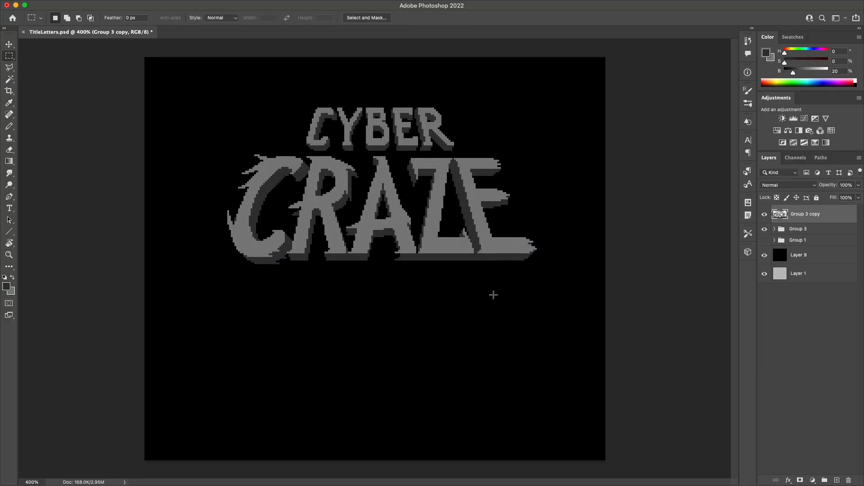
# - Select the letter faces and paint CRAZE red (hue 0, saturation 100, brightness 80) on a new layer in Color blend mode
pyautogui.press('w')
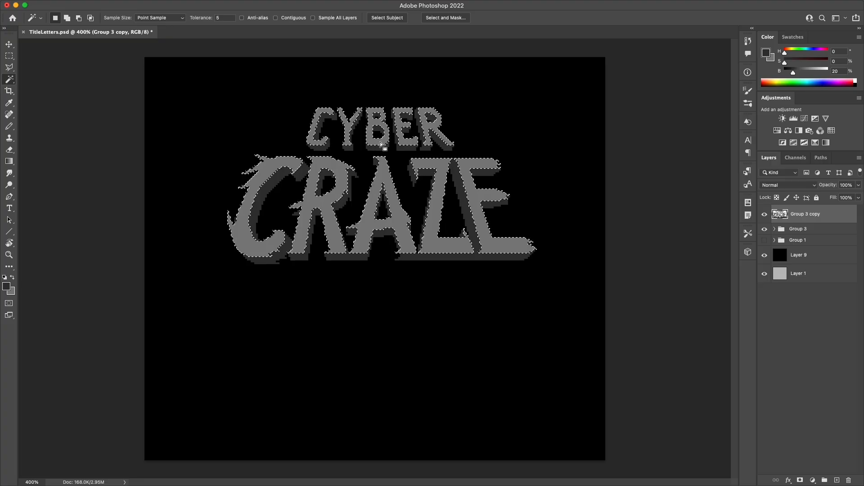
pyautogui.press('super+shift+alt+n')
pyautogui.moveTo(821, 61); pyautogui.dragTo(829, 63)
pyautogui.click(819, 72)
pyautogui.press('b')
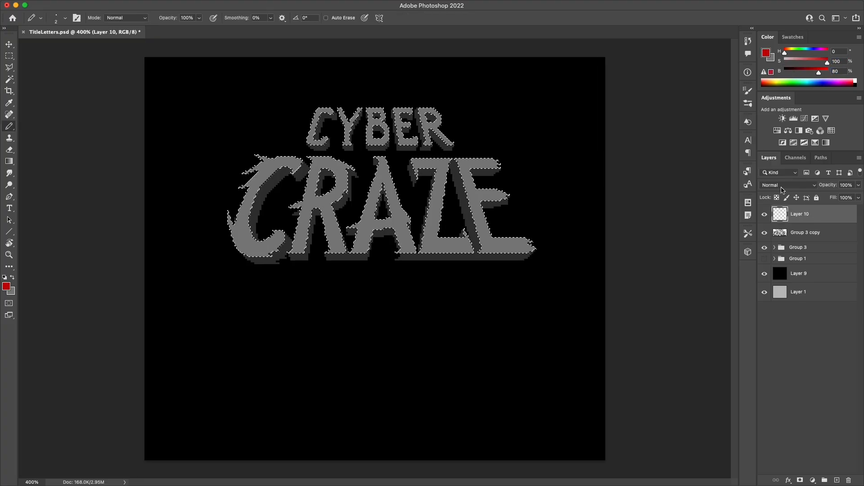
pyautogui.click(782, 186)
pyautogui.click(782, 425)
pyautogui.moveTo(496, 180)
pyautogui.mouseDown()
pyautogui.moveTo(225, 222)
pyautogui.moveTo(549, 220)
pyautogui.mouseUp()
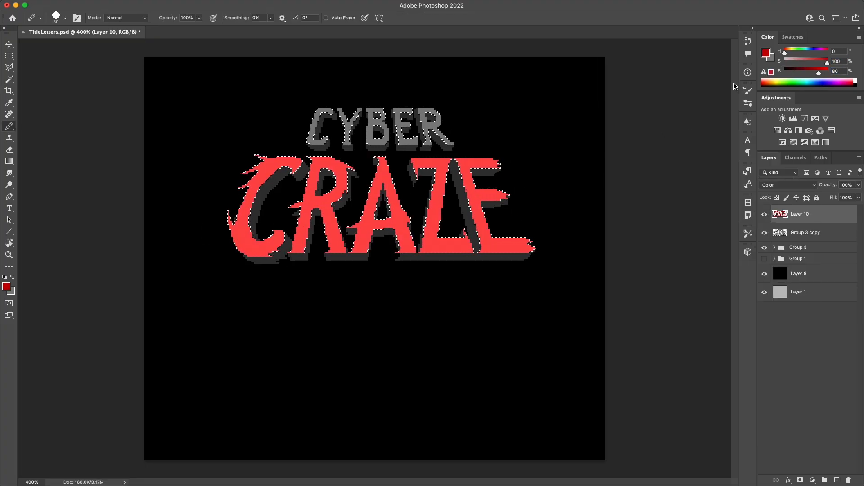
# - Paint the selected CYBER faces blue with hue 201 on the same layer and clear the selection
pyautogui.click(809, 53)
pyautogui.moveTo(463, 144)
pyautogui.mouseDown()
pyautogui.moveTo(421, 124)
pyautogui.moveTo(285, 120)
pyautogui.mouseUp()
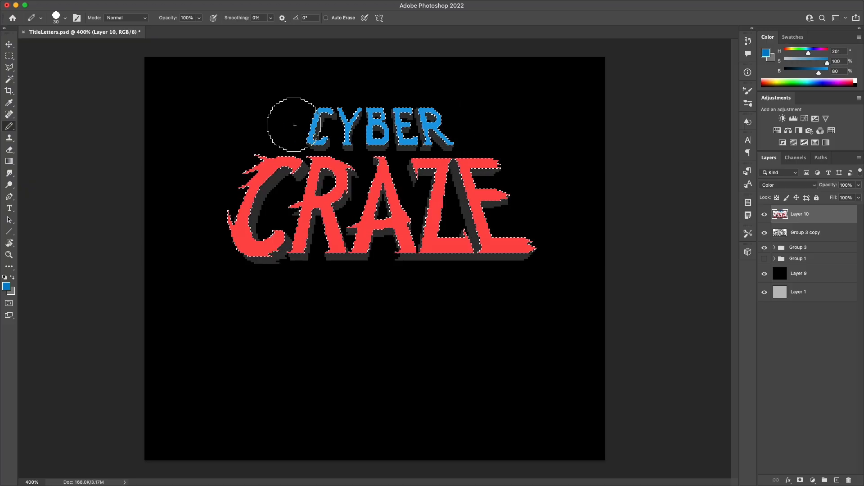
pyautogui.press('super+d')
pyautogui.press('m')
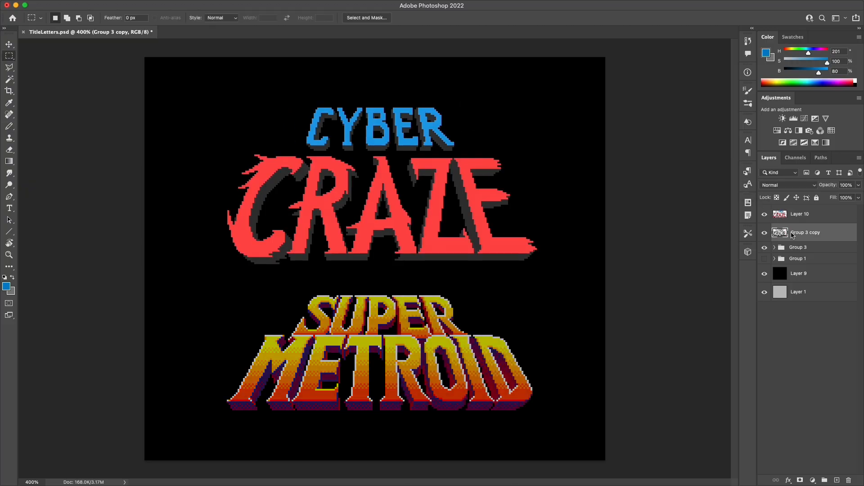
pyautogui.hotkey('ctrl', 'u')
pyautogui.moveTo(491, 164); pyautogui.dragTo(472, 166)
pyautogui.click(579, 94)
# - Select the letter faces on the Group 3 copy layer and darken them with a Hue/Saturation adjustment
pyautogui.press('w')
pyautogui.click(484, 197)
pyautogui.press('super+u')
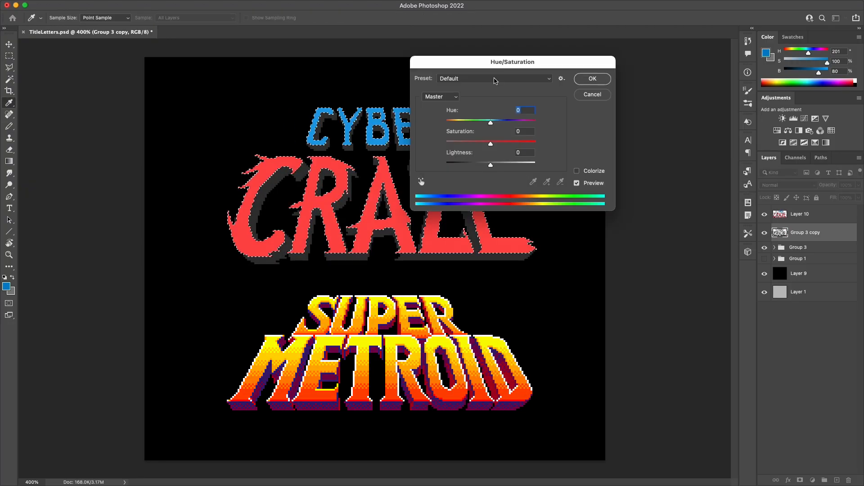
pyautogui.moveTo(476, 60); pyautogui.dragTo(622, 50)
pyautogui.moveTo(636, 154); pyautogui.dragTo(620, 111)
pyautogui.click(737, 69)
# - Shift the reds on Layer 10 to hue -40 with Hue/Saturation and choose the cyans range for adjustment
pyautogui.click(806, 216)
pyautogui.press('super+u')
pyautogui.click(586, 86)
pyautogui.click(584, 97)
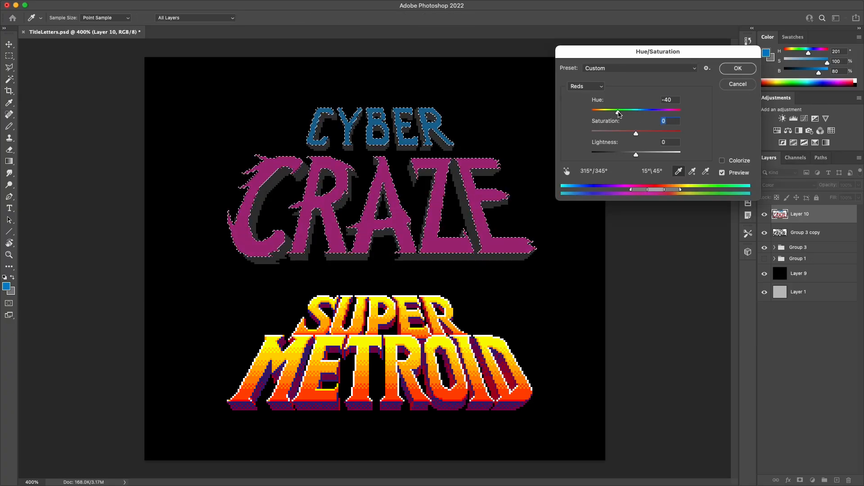
pyautogui.click(586, 86)
pyautogui.click(586, 120)
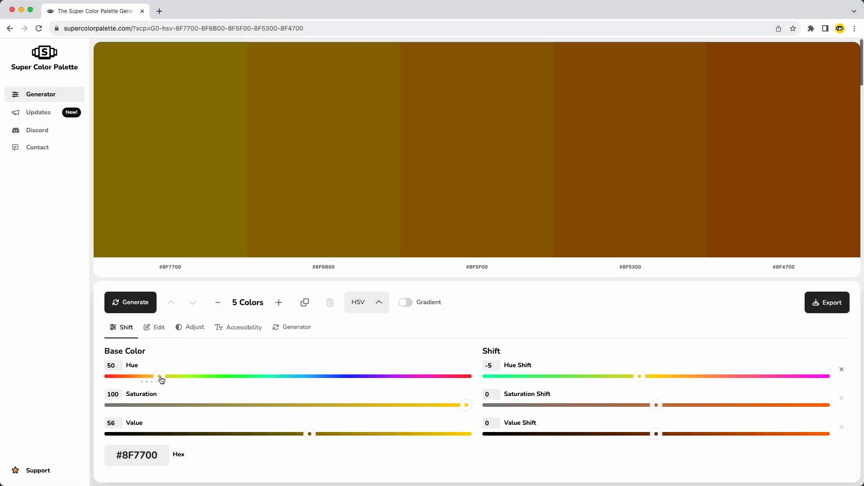
# - Switch to the Super Color Palette generator and set base hue 208, hue shift -15, saturation shift about -26 and value shift 10
pyautogui.moveTo(161, 381); pyautogui.dragTo(202, 381)
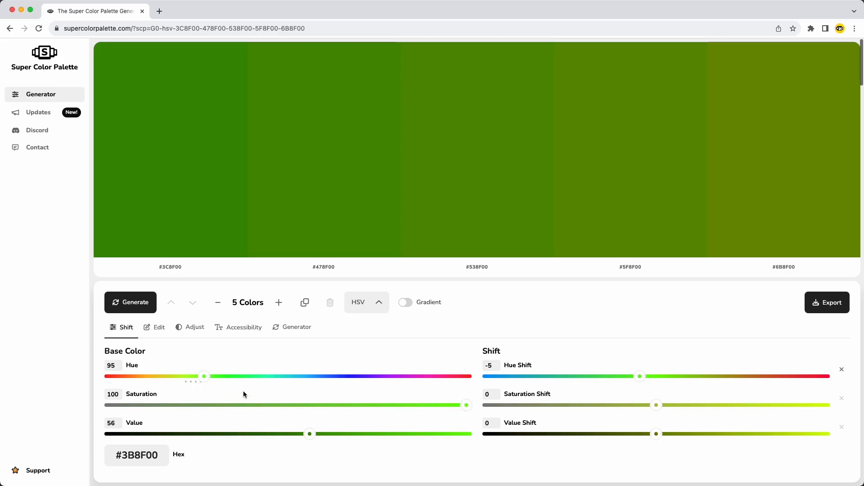
pyautogui.moveTo(206, 380); pyautogui.dragTo(317, 383)
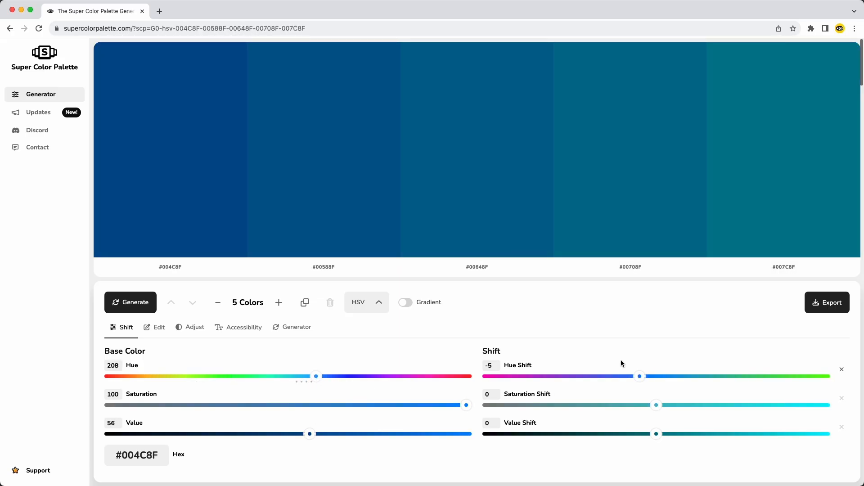
pyautogui.moveTo(643, 379); pyautogui.dragTo(608, 379)
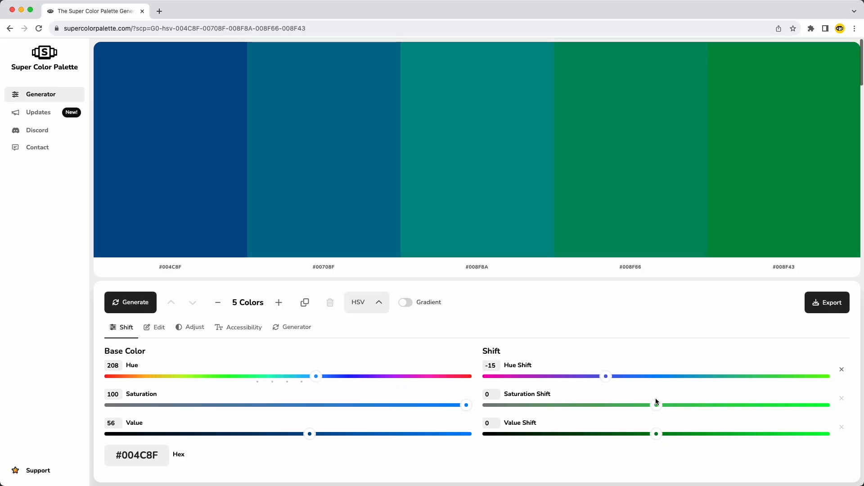
pyautogui.moveTo(656, 399); pyautogui.dragTo(569, 398)
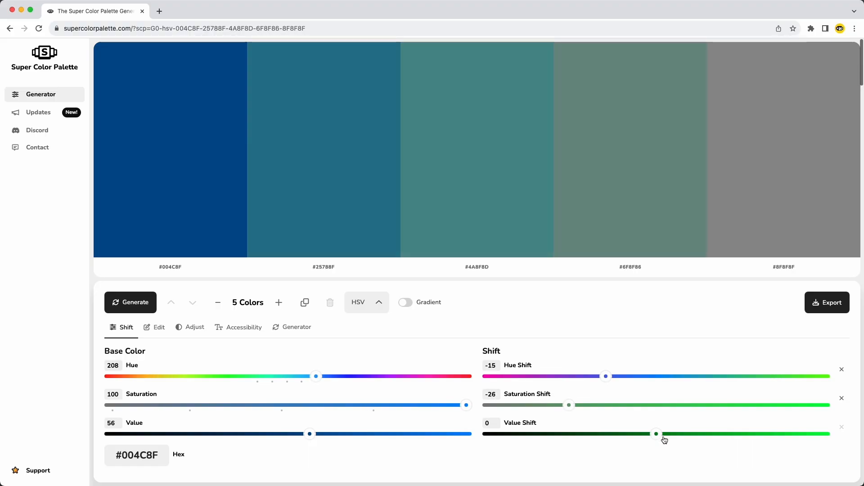
pyautogui.moveTo(655, 435); pyautogui.dragTo(690, 436)
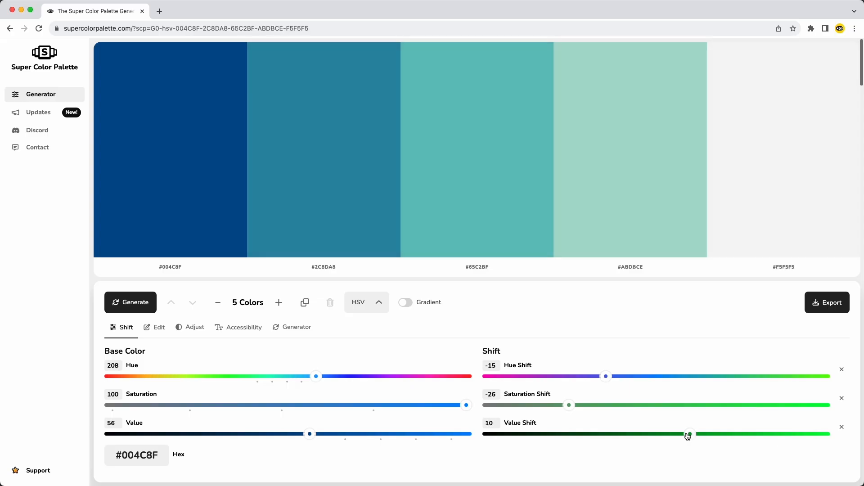
pyautogui.moveTo(570, 406)
pyautogui.mouseDown()
pyautogui.moveTo(589, 407)
pyautogui.moveTo(574, 408)
pyautogui.mouseUp()
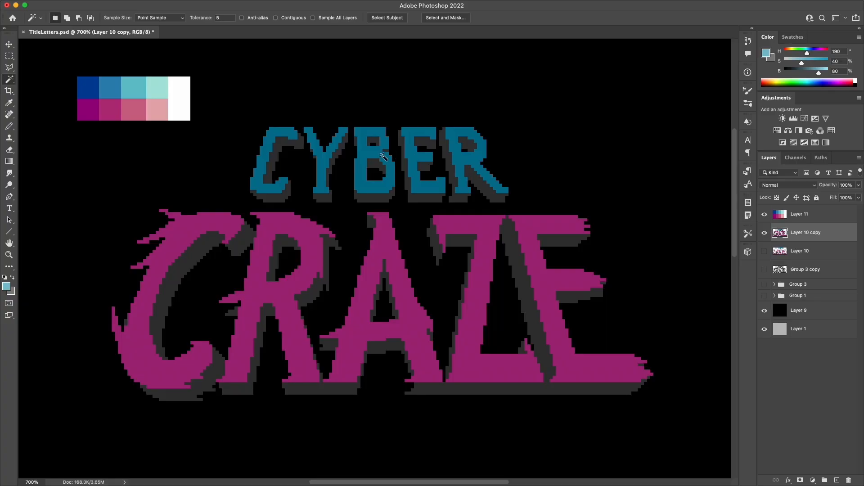
# - Select the CYBER faces on Layer 10 copy and paint a dark blue bottom band with a medium blue band above it
pyautogui.click(370, 154)
pyautogui.press('b')
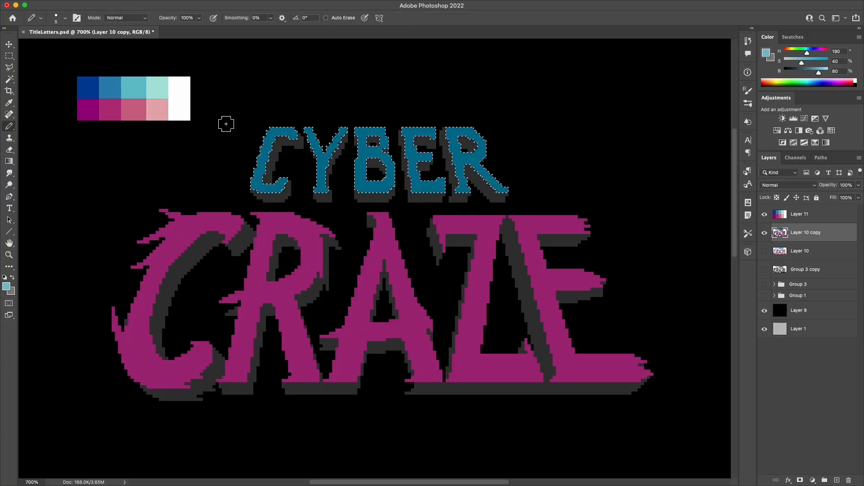
pyautogui.keyDown('alt'); pyautogui.click(96, 89); pyautogui.keyUp('alt')
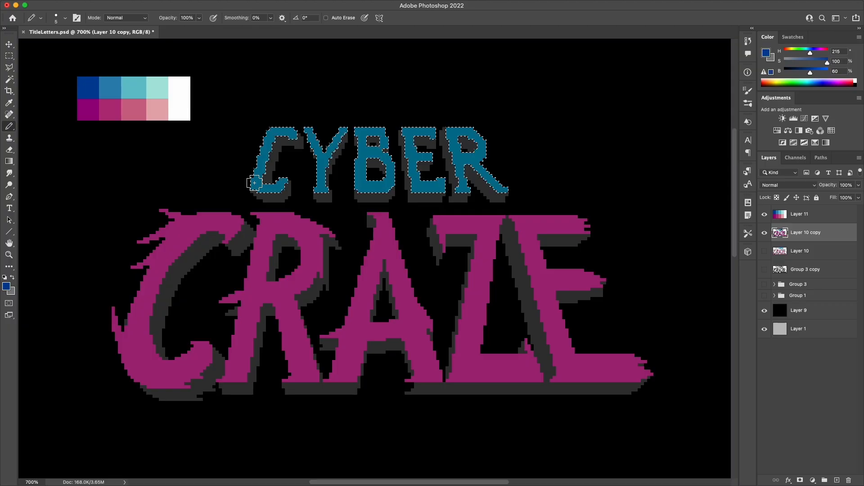
pyautogui.moveTo(256, 184); pyautogui.dragTo(509, 184)
pyautogui.keyDown('alt'); pyautogui.click(118, 95); pyautogui.keyUp('alt')
pyautogui.moveTo(257, 169); pyautogui.dragTo(501, 165)
# - Paint turquoise, pale aqua and white bands upward across the upper part of CYBER and deselect the faces
pyautogui.keyDown('alt'); pyautogui.click(135, 91); pyautogui.keyUp('alt')
pyautogui.moveTo(261, 154); pyautogui.dragTo(503, 144)
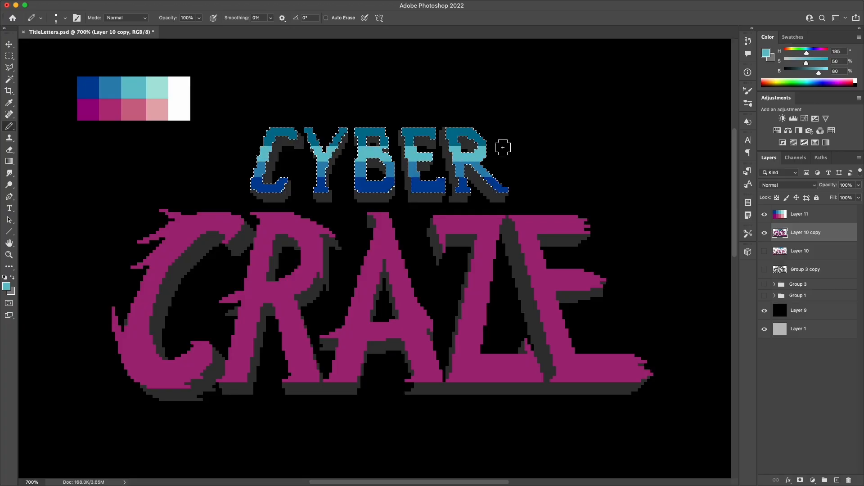
pyautogui.keyDown('alt'); pyautogui.click(158, 90); pyautogui.keyUp('alt')
pyautogui.moveTo(266, 135); pyautogui.dragTo(522, 133)
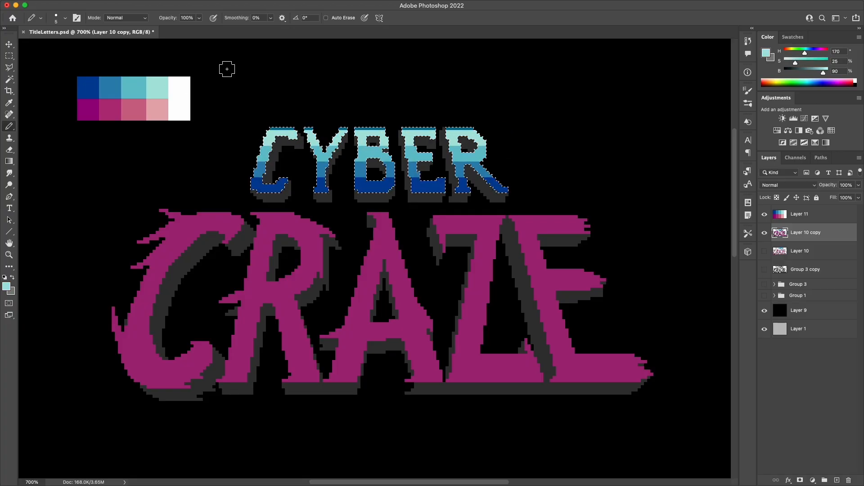
pyautogui.keyDown('alt'); pyautogui.click(179, 94); pyautogui.keyUp('alt')
pyautogui.moveTo(269, 119); pyautogui.dragTo(480, 120)
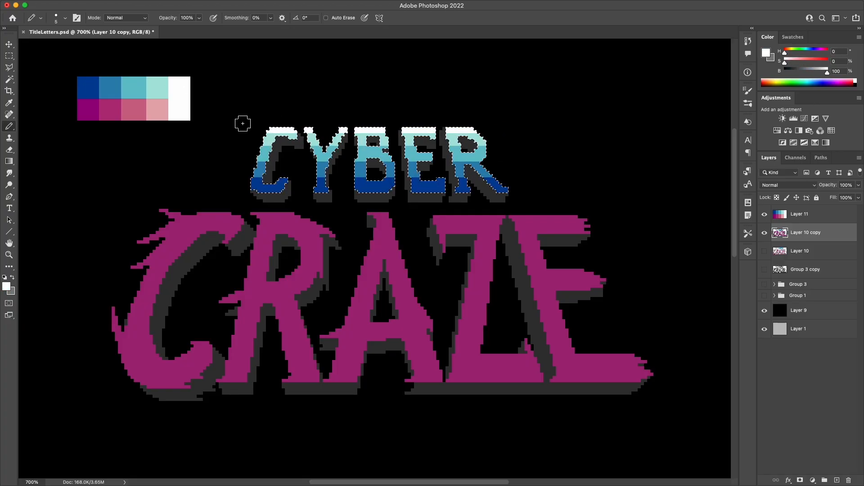
pyautogui.hotkey('ctrl', 'd')
pyautogui.press('m')
# - Select the CRAZE faces and paint a dark magenta band along their bottom using the palette's darkest magenta
pyautogui.press('w')
pyautogui.click(215, 221)
pyautogui.press('b')
pyautogui.keyDown('alt'); pyautogui.click(89, 110); pyautogui.keyUp('alt')
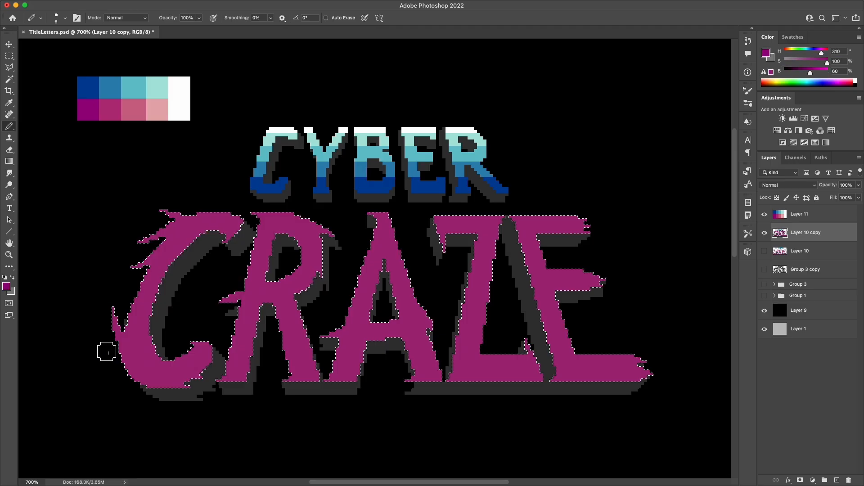
pyautogui.moveTo(120, 370)
pyautogui.mouseDown()
pyautogui.moveTo(304, 373)
pyautogui.moveTo(674, 357)
pyautogui.mouseUp()
pyautogui.moveTo(220, 389); pyautogui.dragTo(155, 388)
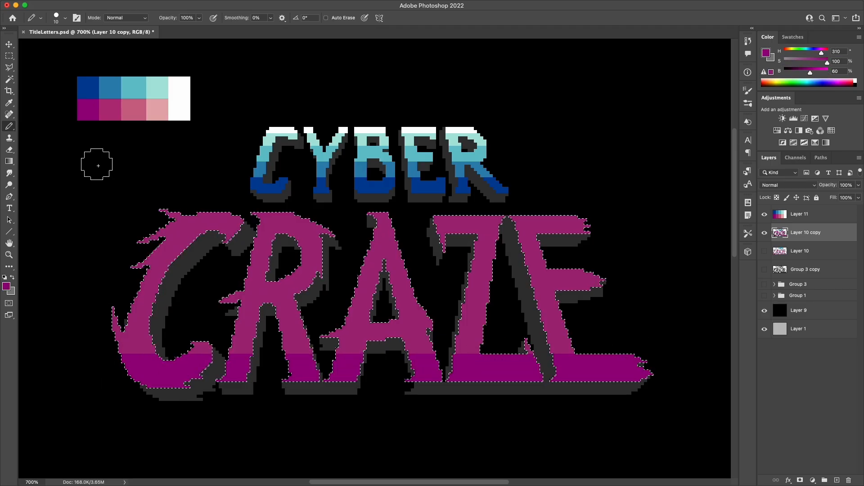
# - Paint magenta, rose and light pink palette bands upward across the CRAZE faces above the dark magenta band
pyautogui.keyDown('alt'); pyautogui.click(109, 109); pyautogui.keyUp('alt')
pyautogui.moveTo(122, 337); pyautogui.dragTo(574, 322)
pyautogui.keyDown('alt'); pyautogui.click(132, 105); pyautogui.keyUp('alt')
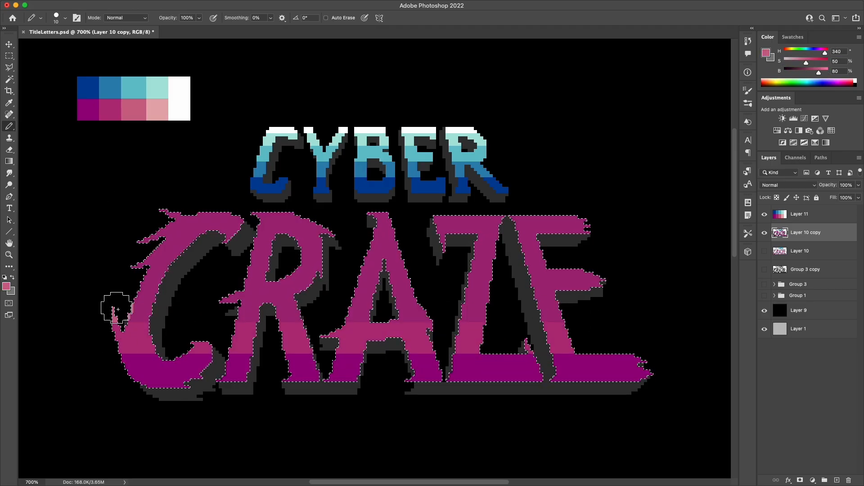
pyautogui.moveTo(118, 307); pyautogui.dragTo(558, 307)
pyautogui.keyDown('alt'); pyautogui.click(157, 110); pyautogui.keyUp('alt')
pyautogui.moveTo(142, 276)
pyautogui.mouseDown()
pyautogui.moveTo(598, 270)
pyautogui.moveTo(546, 243)
pyautogui.moveTo(150, 267)
pyautogui.moveTo(591, 275)
pyautogui.mouseUp()
# - Rework the rose and magenta band heights in CRAZE, paint the top band white and clear the selection
pyautogui.keyDown('alt'); pyautogui.click(145, 302); pyautogui.keyUp('alt')
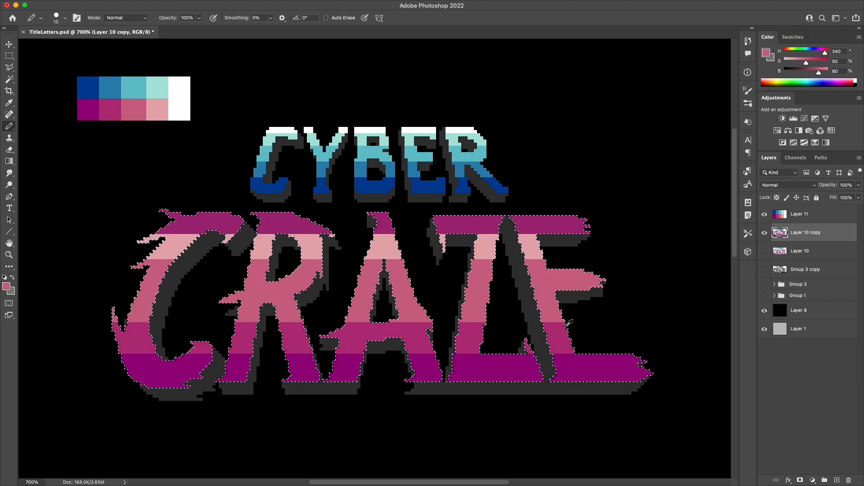
pyautogui.keyDown('alt'); pyautogui.click(565, 332); pyautogui.keyUp('alt')
pyautogui.moveTo(568, 323); pyautogui.dragTo(111, 322)
pyautogui.keyDown('alt'); pyautogui.click(177, 118); pyautogui.keyUp('alt')
pyautogui.moveTo(160, 220); pyautogui.dragTo(585, 218)
pyautogui.press('m')
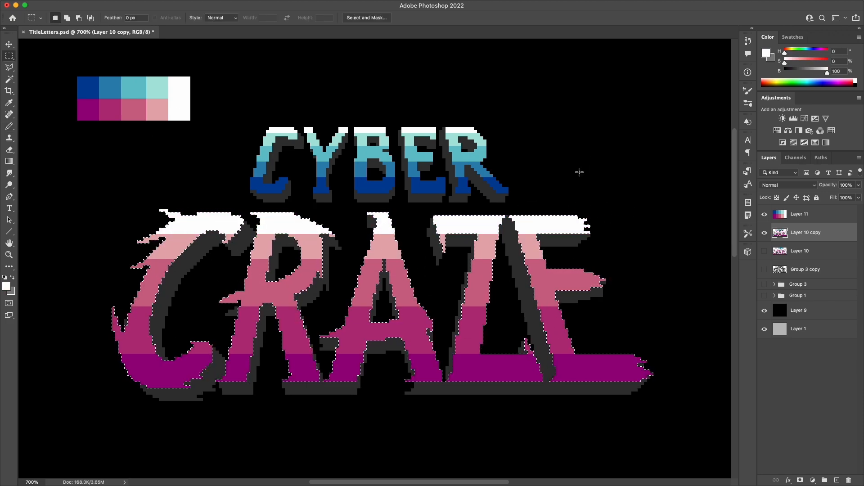
pyautogui.hotkey('ctrl', 'd')
# - Hide the palette swatch layer and dither the light pink and rose boundary on the C and R of CRAZE
pyautogui.click(764, 215)
pyautogui.scroll(-3, 617, 207)
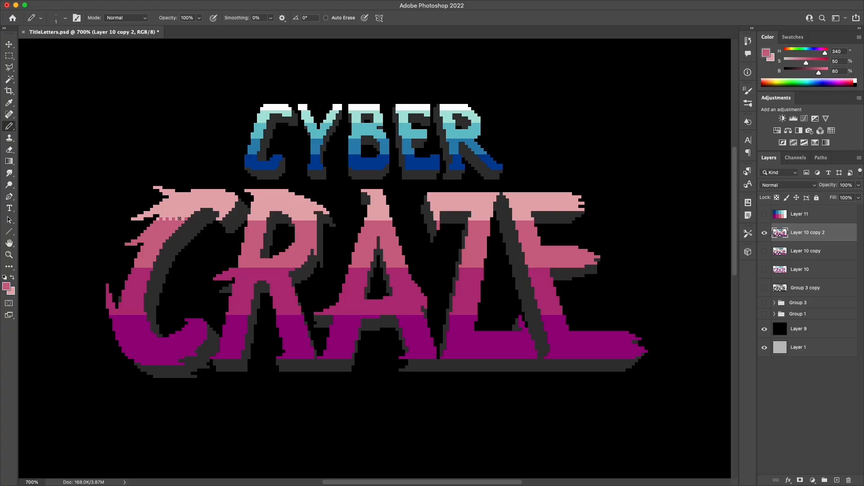
pyautogui.keyDown('alt'); pyautogui.click(167, 222); pyautogui.keyUp('alt')
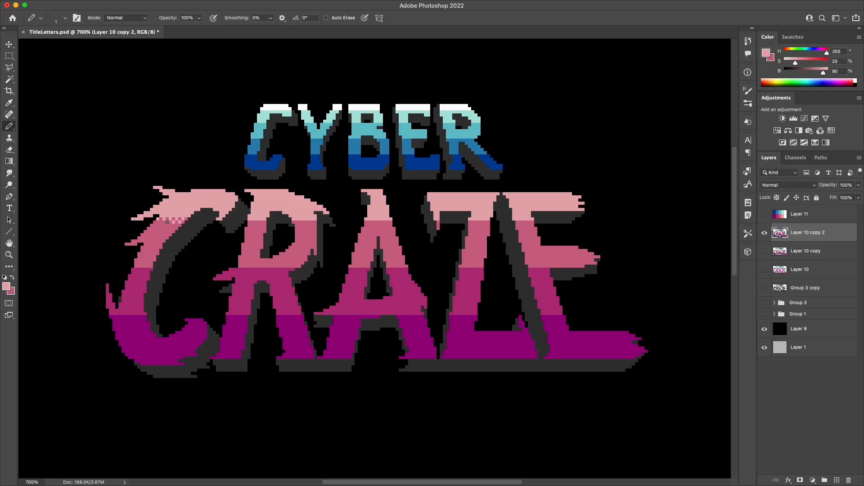
pyautogui.keyDown('alt'); pyautogui.click(255, 219); pyautogui.keyUp('alt')
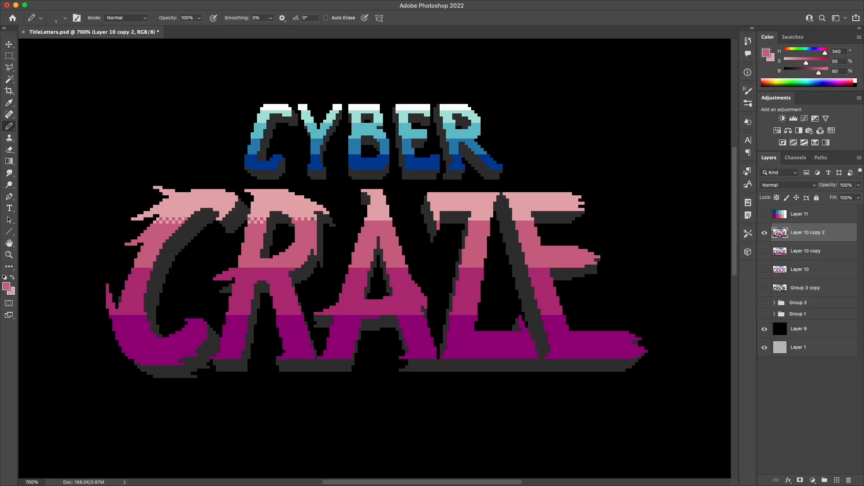
pyautogui.press('x')
pyautogui.click(315, 223)
pyautogui.click(303, 223)
pyautogui.press('x')
# - Dither the light pink and rose boundary on the A of CRAZE with alternating pixels
pyautogui.click(369, 219)
pyautogui.click(381, 219)
pyautogui.press('x')
pyautogui.click(385, 221)
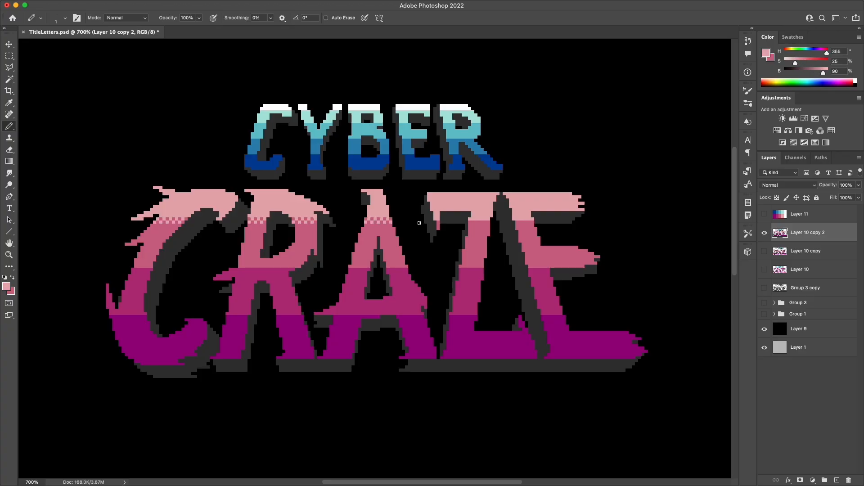
# - Dither the light pink and rose boundary on the Z and E of CRAZE
pyautogui.press('x')
pyautogui.press('x')
pyautogui.click(478, 222)
pyautogui.press('x')
pyautogui.click(520, 219)
pyautogui.click(526, 220)
pyautogui.press('x')
pyautogui.click(526, 222)
pyautogui.press('x')
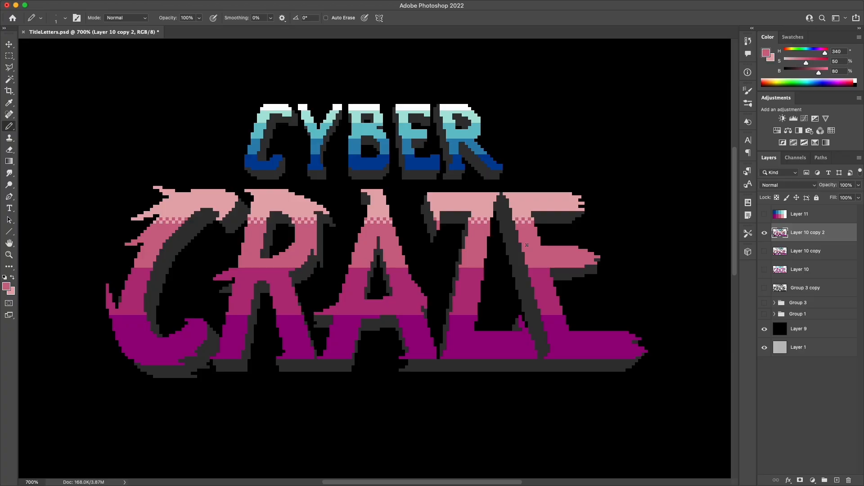
# - Dither the rose and magenta boundary on the C and R of CRAZE with alternating pixels of both colors
pyautogui.click(136, 270)
pyautogui.click(145, 270)
pyautogui.press('x')
pyautogui.keyDown('alt'); pyautogui.click(142, 276); pyautogui.keyUp('alt')
pyautogui.click(142, 266)
pyautogui.click(246, 267)
pyautogui.press('x')
pyautogui.click(252, 270)
pyautogui.press('x')
# - Dither the rose and magenta boundary across both legs of the A in CRAZE
pyautogui.click(350, 266)
pyautogui.click(362, 266)
pyautogui.press('x')
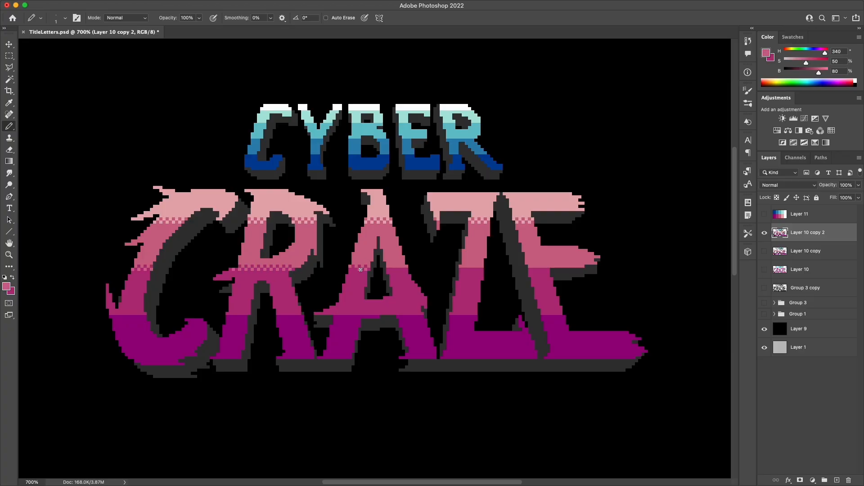
pyautogui.click(356, 270)
pyautogui.click(394, 270)
pyautogui.click(407, 270)
pyautogui.press('x')
pyautogui.click(399, 266)
# - Dither the rose and magenta boundary on the Z and E of CRAZE with alternating pixels
pyautogui.press('x')
pyautogui.click(534, 270)
pyautogui.press('x')
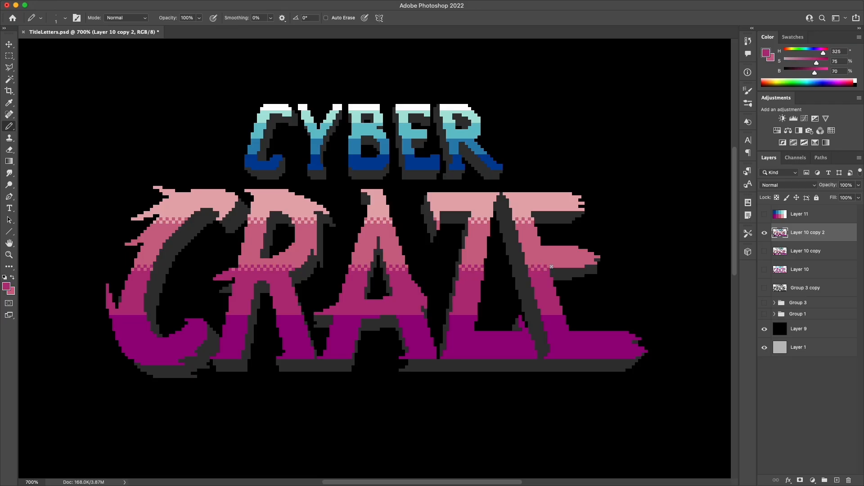
# - Dither the magenta and purple boundary across the C and the left leg of the R in CRAZE
pyautogui.press('x')
pyautogui.click(126, 314)
pyautogui.press('x')
pyautogui.click(234, 317)
pyautogui.click(240, 317)
pyautogui.press('x')
pyautogui.click(237, 314)
# - Dither the magenta and purple boundary across the right leg of the R and both legs of the A
pyautogui.click(290, 314)
pyautogui.press('x')
pyautogui.click(299, 316)
pyautogui.press('x')
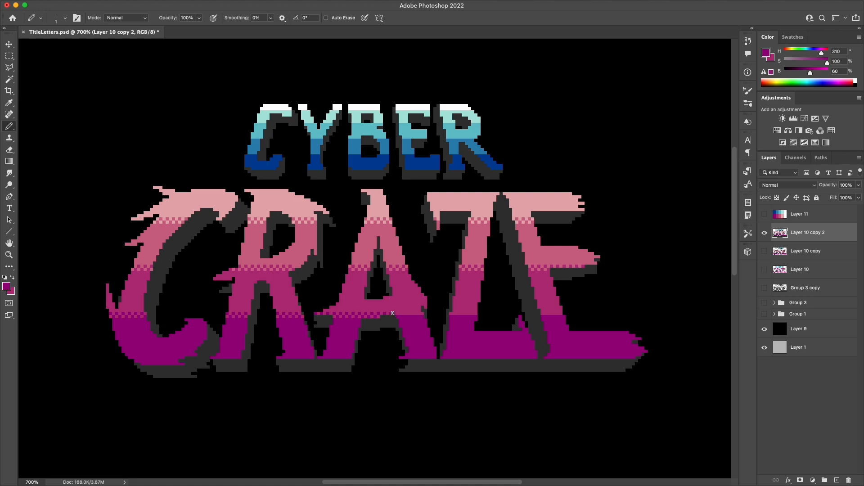
pyautogui.press('x')
pyautogui.click(422, 317)
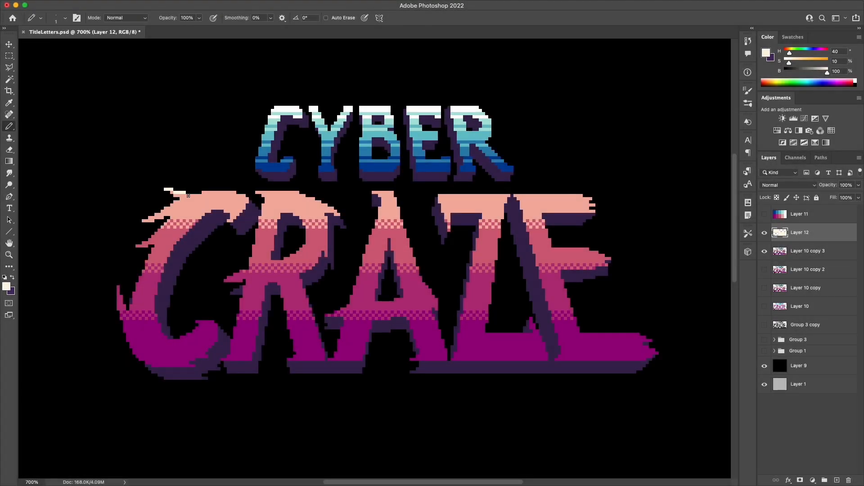
# - Paint a cream one-pixel highlight along the upper and outer left edges of the C in CRAZE on Layer 12
pyautogui.moveTo(203, 193); pyautogui.dragTo(234, 192)
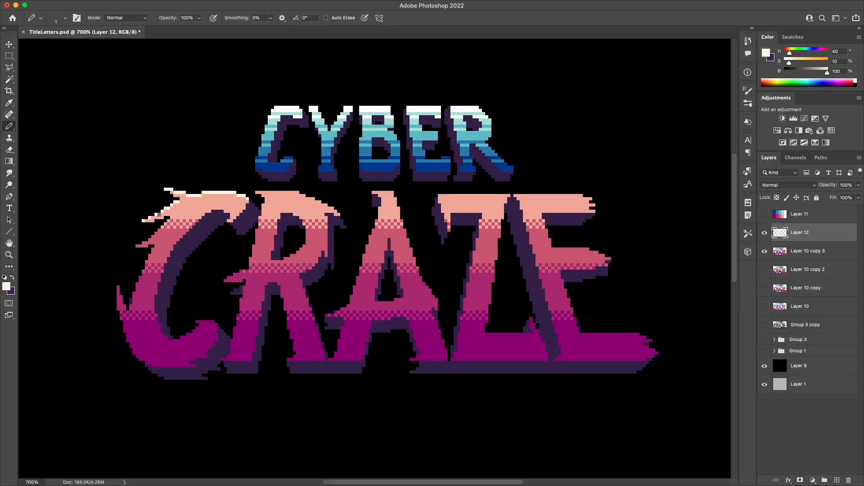
pyautogui.click(139, 246)
pyautogui.moveTo(145, 268); pyautogui.dragTo(118, 310)
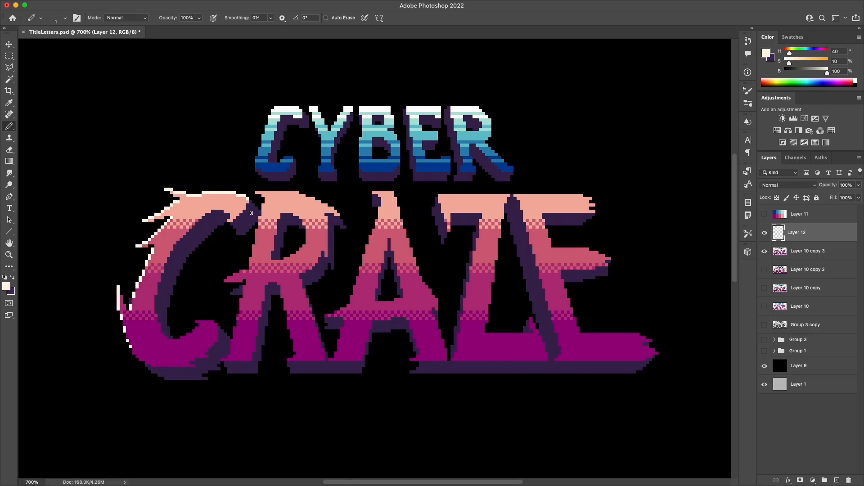
# - Add purple edge pixels to the extrusion of the C and fill the notch in the base extrusion beneath the A with dark purple
pyautogui.keyDown('alt'); pyautogui.click(153, 327); pyautogui.keyUp('alt')
pyautogui.moveTo(159, 284); pyautogui.dragTo(162, 274)
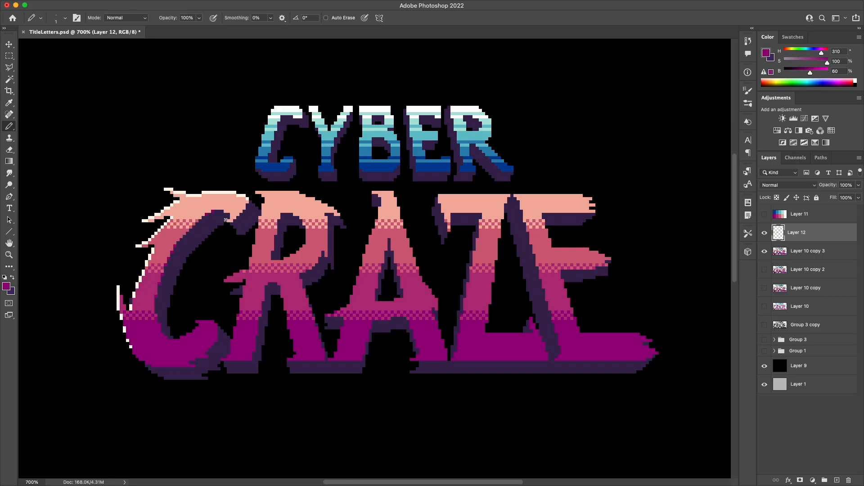
pyautogui.keyDown('alt'); pyautogui.click(242, 292); pyautogui.keyUp('alt')
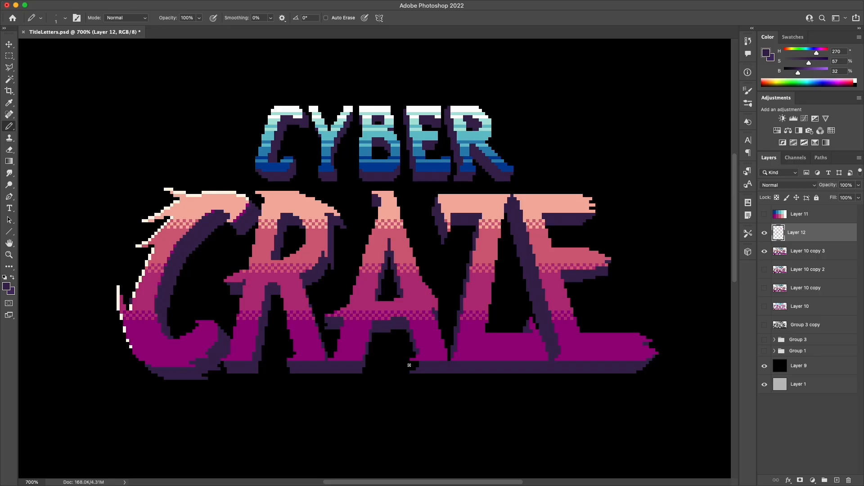
pyautogui.press('e')
pyautogui.press('b')
# - Edge the right-side extrusion of the R with purple pixels and highlight the letter's top edge in cream
pyautogui.keyDown('alt'); pyautogui.click(247, 209); pyautogui.keyUp('alt')
pyautogui.moveTo(330, 220); pyautogui.dragTo(330, 249)
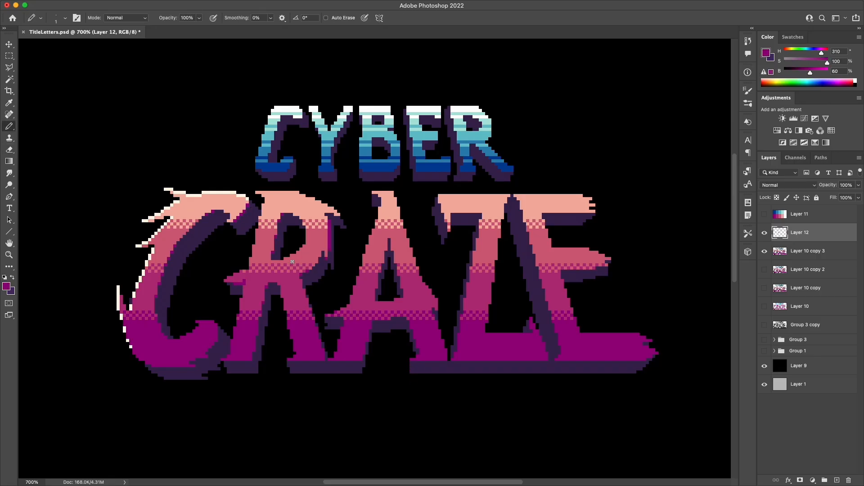
pyautogui.keyDown('alt'); pyautogui.click(244, 193); pyautogui.keyUp('alt')
pyautogui.moveTo(257, 193); pyautogui.dragTo(302, 196)
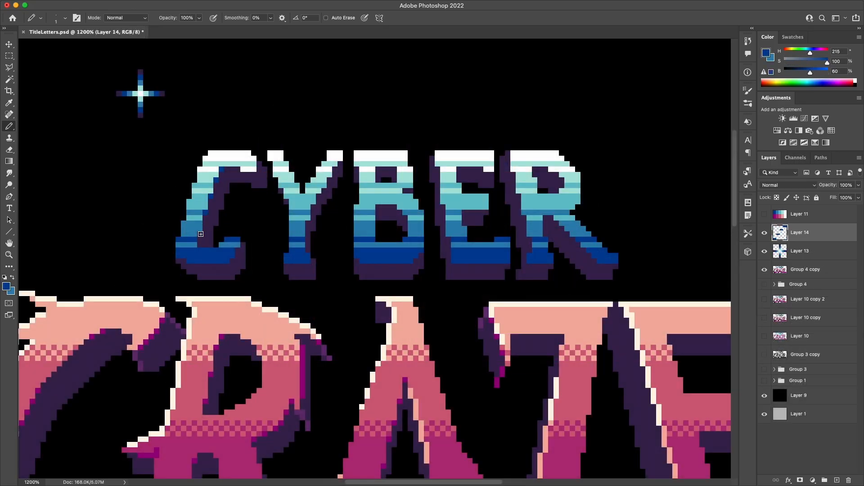
# - Paint deep blue edge pixels along the outer corners and sides of the dark purple extrusion on the CYBER letters
pyautogui.click(200, 234)
pyautogui.moveTo(259, 175); pyautogui.dragTo(258, 178)
pyautogui.click(311, 266)
pyautogui.click(410, 272)
pyautogui.click(449, 274)
pyautogui.click(431, 159)
pyautogui.click(508, 153)
pyautogui.click(519, 272)
pyautogui.click(590, 272)
pyautogui.click(561, 179)
# - Line the extrusion inside the openings of the E and B in CYBER with deep blue pixels
pyautogui.moveTo(491, 174); pyautogui.dragTo(458, 170)
pyautogui.moveTo(486, 212); pyautogui.dragTo(465, 212)
pyautogui.moveTo(395, 170); pyautogui.dragTo(378, 169)
pyautogui.moveTo(395, 207); pyautogui.dragTo(378, 207)
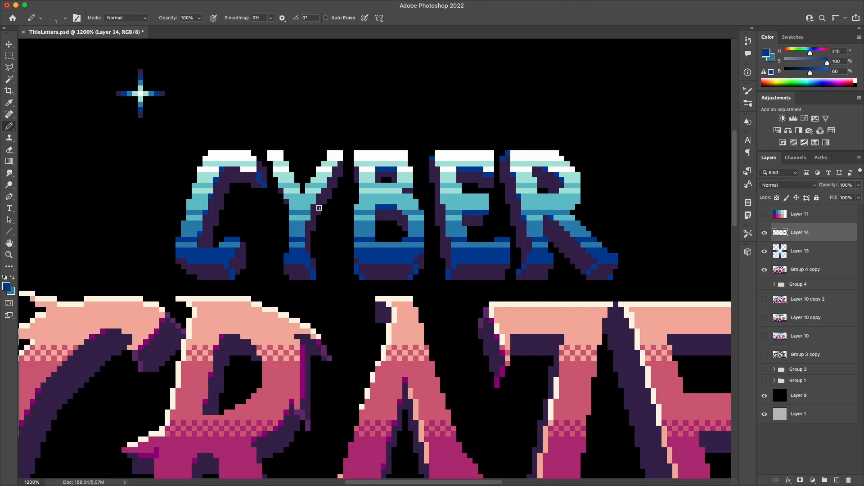
# - Add white glint pixels at the upper left corners of the CYBER letters and extend them with medium blue rays
pyautogui.keyDown('alt'); pyautogui.click(218, 155); pyautogui.keyUp('alt')
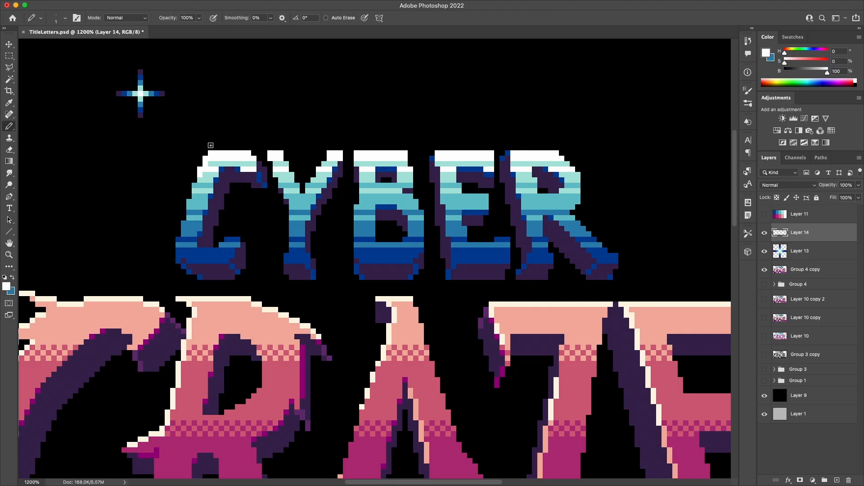
pyautogui.keyDown('alt'); pyautogui.click(191, 228); pyautogui.keyUp('alt')
pyautogui.moveTo(194, 159); pyautogui.dragTo(189, 158)
pyautogui.moveTo(211, 132); pyautogui.dragTo(211, 136)
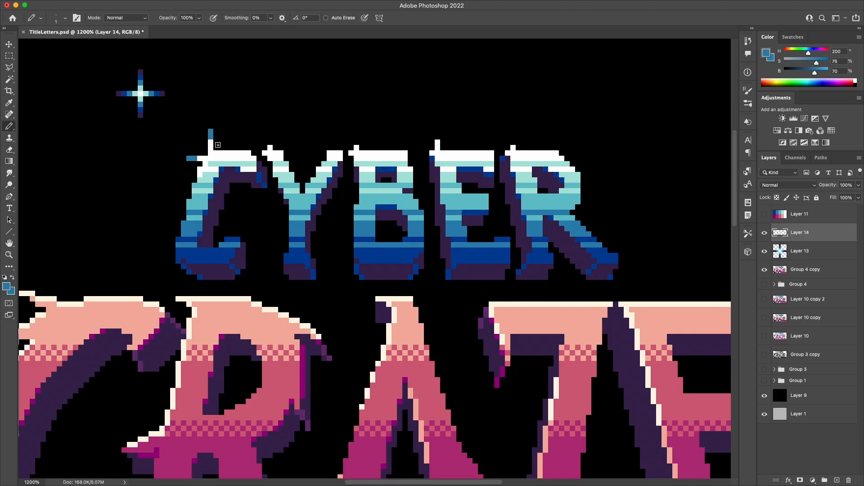
pyautogui.click(513, 143)
pyautogui.click(502, 153)
# - Extend the glint rays on the CYBER letters with deep blue and dark purple tips, adding dark purple diagonal pixels beside the C
pyautogui.keyDown('alt'); pyautogui.click(157, 94); pyautogui.keyUp('alt')
pyautogui.click(211, 126)
pyautogui.click(346, 153)
pyautogui.click(513, 137)
pyautogui.keyDown('alt'); pyautogui.click(255, 174); pyautogui.keyUp('alt')
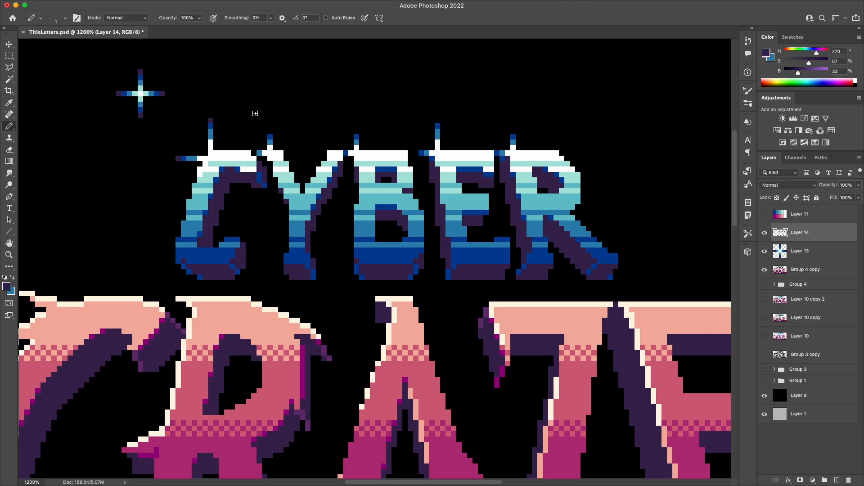
pyautogui.moveTo(514, 132); pyautogui.dragTo(513, 126)
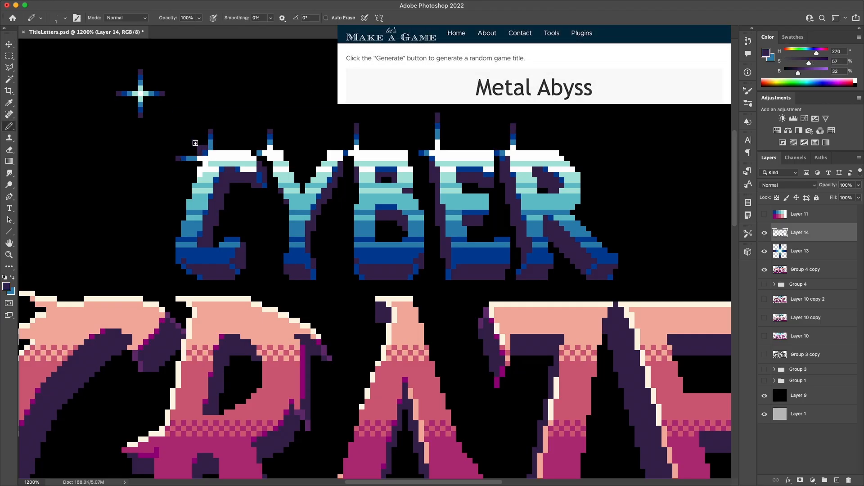
pyautogui.click(195, 142)
pyautogui.click(200, 148)
# - Reposition the star sparkle of Layer 13 and raise its layer above Layer 14
pyautogui.press('v')
pyautogui.click(800, 251)
pyautogui.moveTo(140, 196); pyautogui.dragTo(237, 240)
pyautogui.moveTo(800, 252); pyautogui.dragTo(800, 226)
pyautogui.moveTo(391, 221)
pyautogui.mouseDown()
pyautogui.moveTo(456, 238)
pyautogui.moveTo(456, 270)
pyautogui.moveTo(456, 248)
pyautogui.mouseUp()
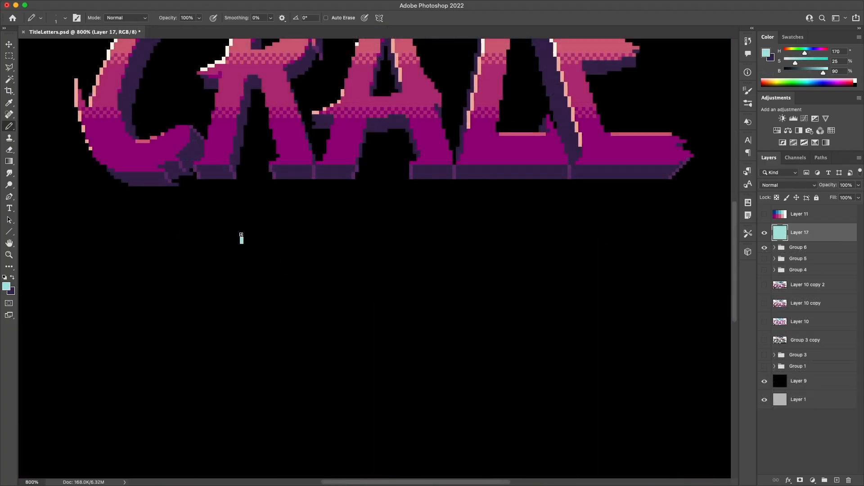
# - Letter METAL ABYS in pale teal pixels beneath CRAZE, widening the Y by shifting its right part one pixel
pyautogui.moveTo(242, 235)
pyautogui.mouseDown()
pyautogui.moveTo(242, 226)
pyautogui.moveTo(271, 235)
pyautogui.mouseUp()
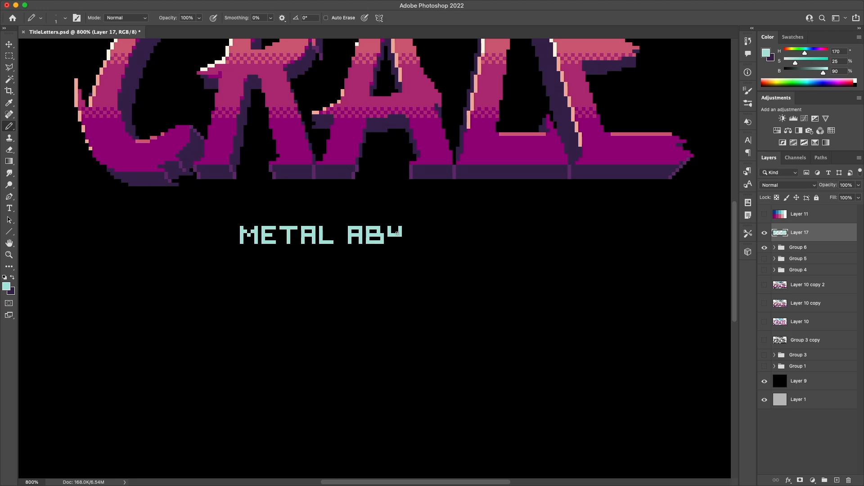
pyautogui.press('m')
pyautogui.moveTo(398, 224); pyautogui.dragTo(406, 237)
pyautogui.press('v')
pyautogui.press('Right')
pyautogui.press('super+d')
pyautogui.press('b')
# - Duplicate the S to complete METAL ABYSS and move the line of text up closer beneath CRAZE
pyautogui.press('m')
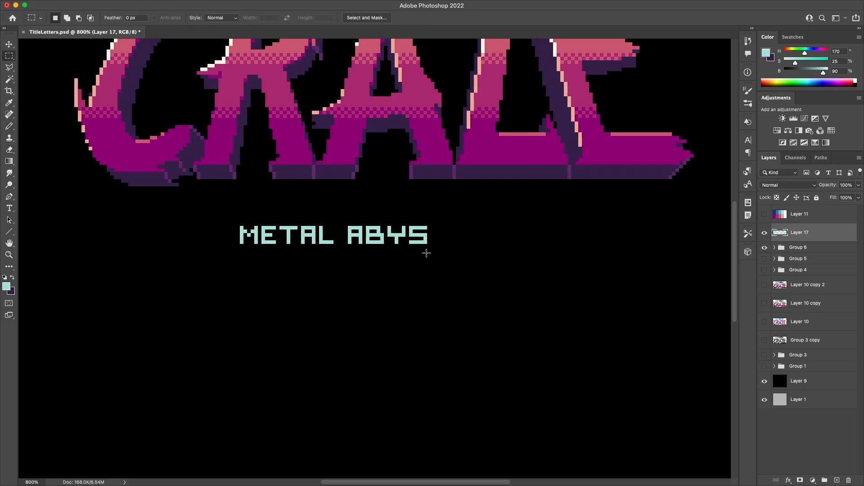
pyautogui.moveTo(409, 222)
pyautogui.mouseDown()
pyautogui.moveTo(424, 223)
pyautogui.moveTo(425, 247)
pyautogui.moveTo(426, 205)
pyautogui.moveTo(430, 213)
pyautogui.mouseUp()
pyautogui.press('v')
pyautogui.hotkey('alt', 'Right')
pyautogui.press('Right')
pyautogui.press('Right')
pyautogui.press('Right')
pyautogui.press('Right')
pyautogui.press('m')
pyautogui.press('v')
# - Space out the start of METAL by shifting the M, then the M and E together, three pixels left each
pyautogui.press('m')
pyautogui.moveTo(258, 200); pyautogui.dragTo(310, 240)
pyautogui.press('v')
pyautogui.press('Left')
pyautogui.press('Left')
pyautogui.press('Left')
pyautogui.press('m')
pyautogui.press('v')
pyautogui.press('Left')
pyautogui.press('Left')
pyautogui.press('Left')
# - Shift the letters M, E and T of METAL three pixels left to separate them from the A
pyautogui.press('m')
pyautogui.moveTo(240, 198); pyautogui.dragTo(332, 235)
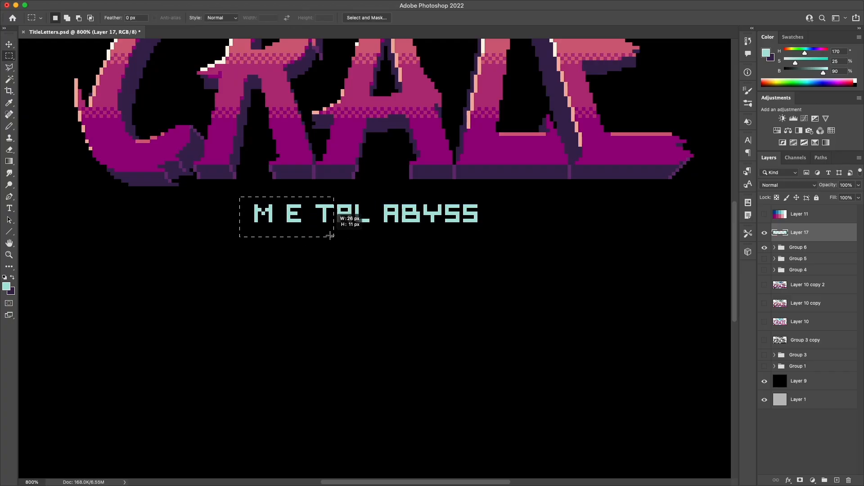
pyautogui.press('v')
pyautogui.press('Left')
pyautogui.press('Left')
pyautogui.press('Left')
# - Open the gap before the L and the word gap by shifting META, then all of METAL, three pixels left each
pyautogui.press('m')
pyautogui.moveTo(225, 193); pyautogui.dragTo(378, 263)
pyautogui.press('v')
pyautogui.press('Left')
pyautogui.press('Left')
pyautogui.press('Left')
pyautogui.press('m')
pyautogui.press('v')
pyautogui.press('Left')
pyautogui.press('Left')
pyautogui.press('Left')
# - Shift the word ABYSS, then its last four letters BYSS, three pixels right each
pyautogui.press('m')
pyautogui.press('v')
pyautogui.press('Right')
pyautogui.press('Right')
pyautogui.press('Right')
pyautogui.moveTo(378, 199); pyautogui.dragTo(568, 246)
pyautogui.press('m')
pyautogui.press('v')
pyautogui.press('Right')
pyautogui.press('Right')
pyautogui.press('Right')
# - Space out the Y and first S of ABYSS by shifting YSS, then SS, three pixels right each
pyautogui.press('m')
pyautogui.press('v')
pyautogui.press('Right')
pyautogui.press('Right')
pyautogui.press('Right')
pyautogui.press('m')
pyautogui.press('v')
pyautogui.press('Right')
pyautogui.press('Right')
pyautogui.press('Right')
# - Shift the last S of ABYSS three pixels right to match the letter spacing
pyautogui.press('m')
pyautogui.press('v')
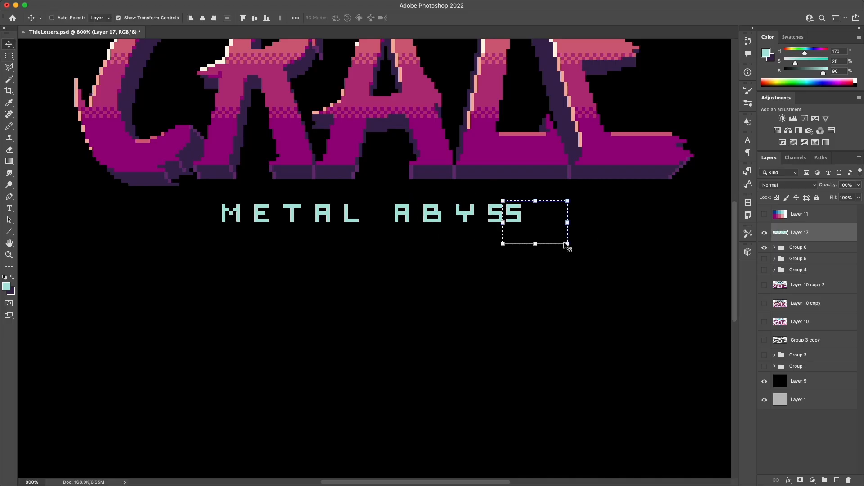
pyautogui.press('Right')
pyautogui.press('Right')
pyautogui.press('Right')
pyautogui.press('m')
pyautogui.moveTo(431, 200); pyautogui.dragTo(549, 243)
pyautogui.press('v')
pyautogui.press('Left')
pyautogui.press('m')
pyautogui.press('super+z')
pyautogui.press('super+d')
pyautogui.press('e')
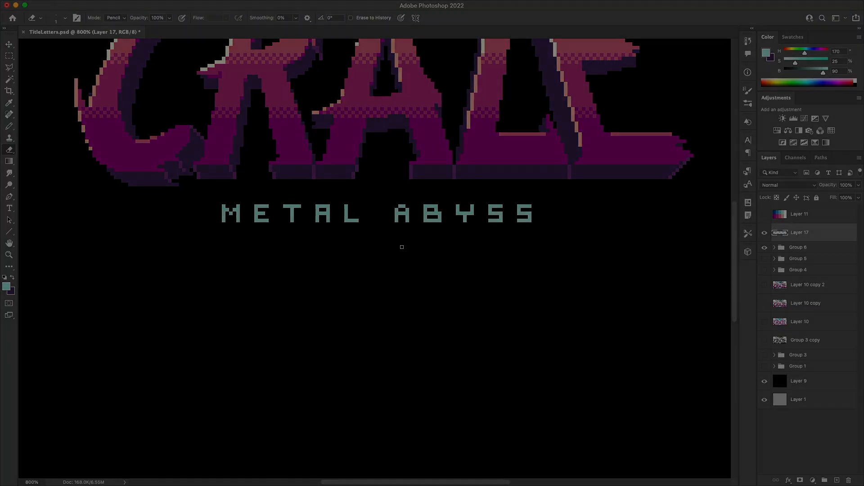